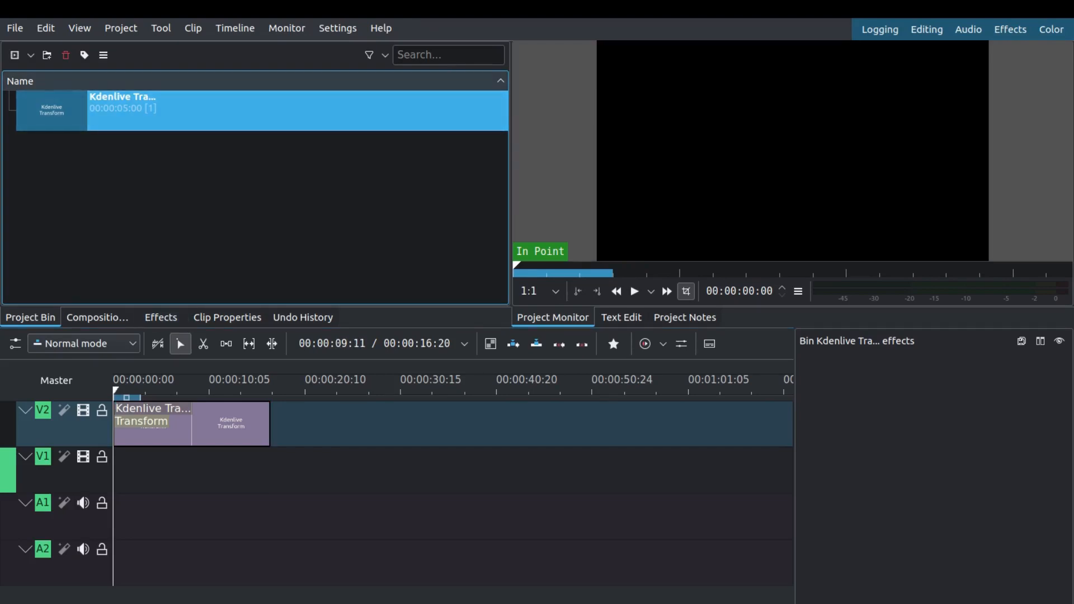
left_click(121, 28)
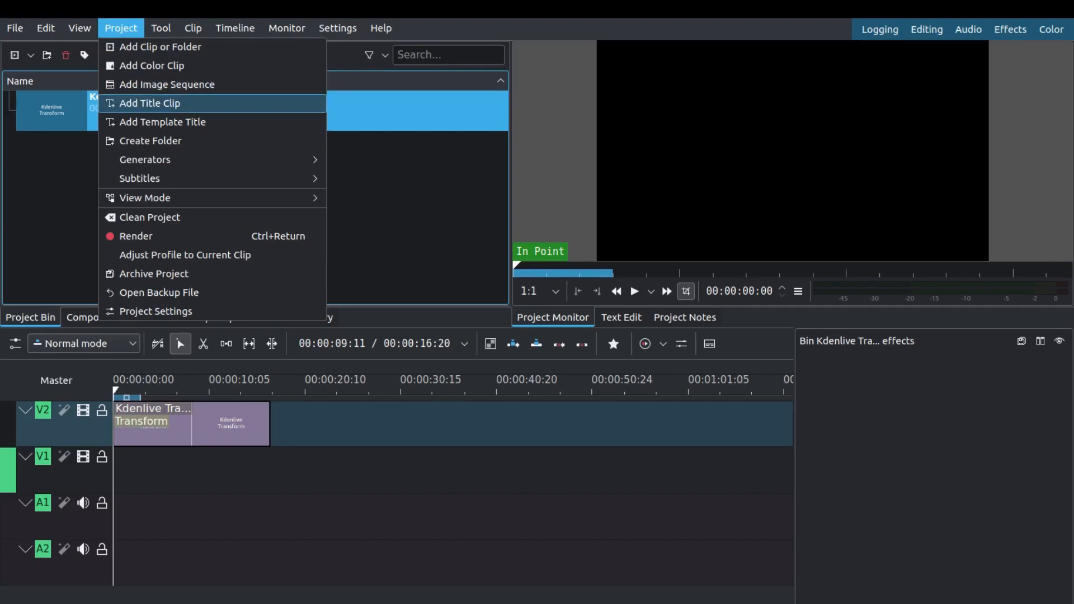
left_click(149, 103)
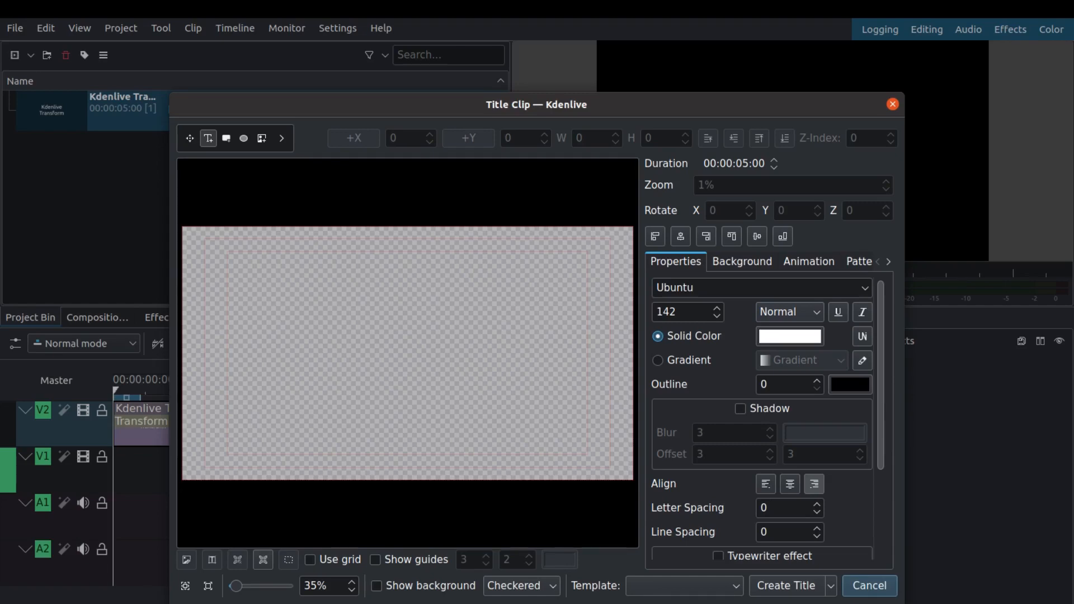
key("Escape")
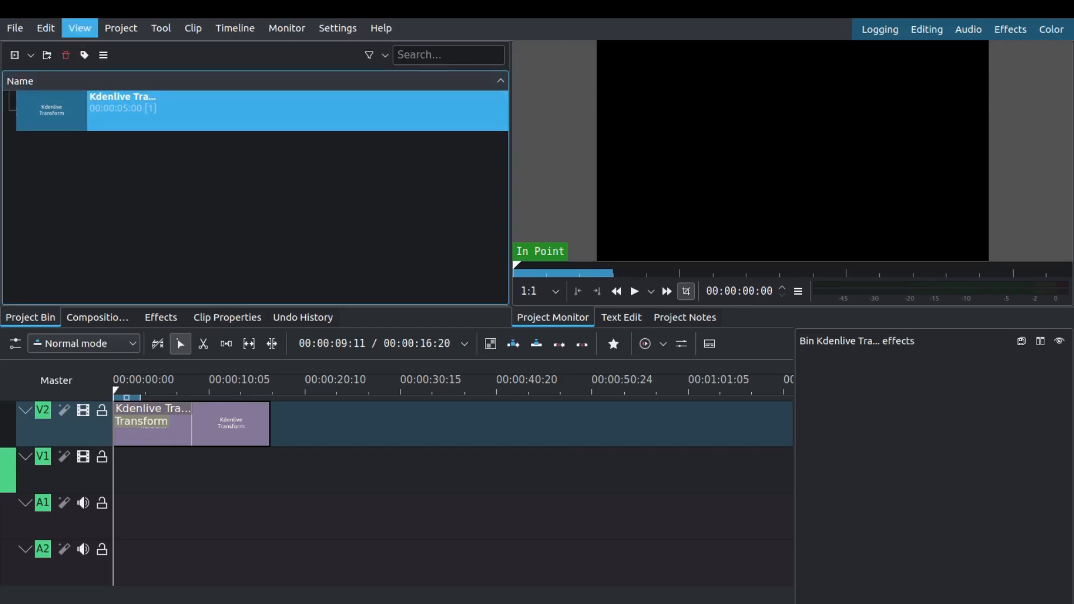
Import jekyl_island_clubhouse.jpg into the project and place it on track V1 beneath the title clip
left_click(121, 28)
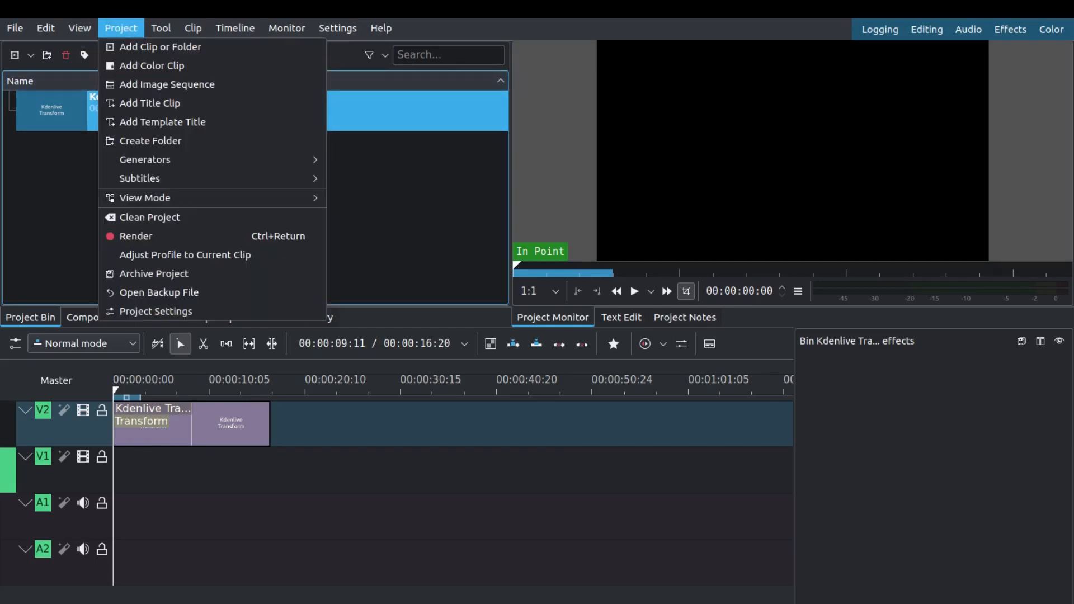
left_click(160, 47)
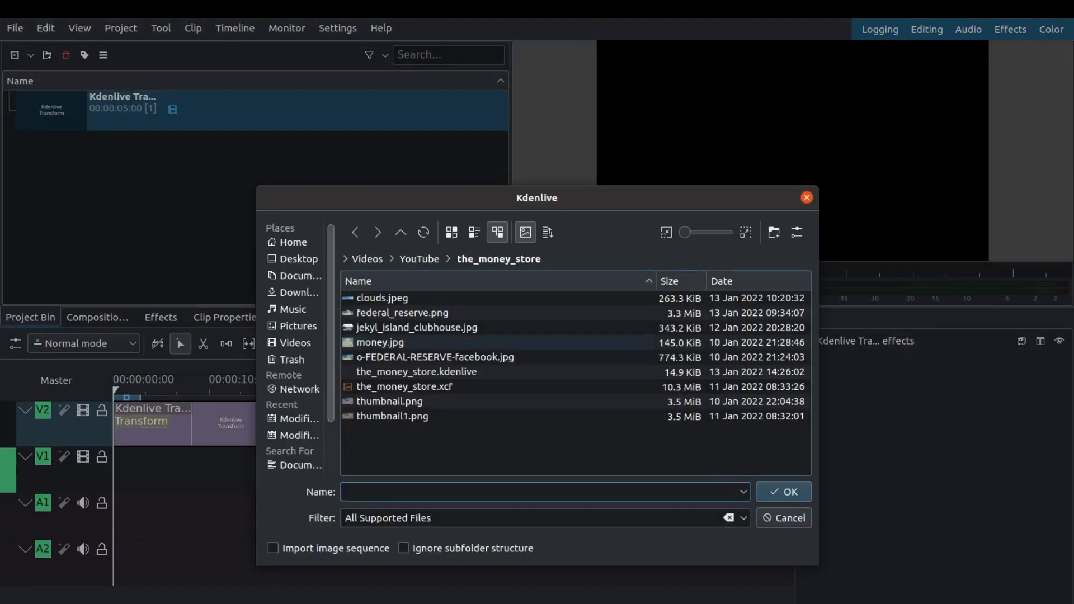
left_click(416, 328)
left_click(782, 492)
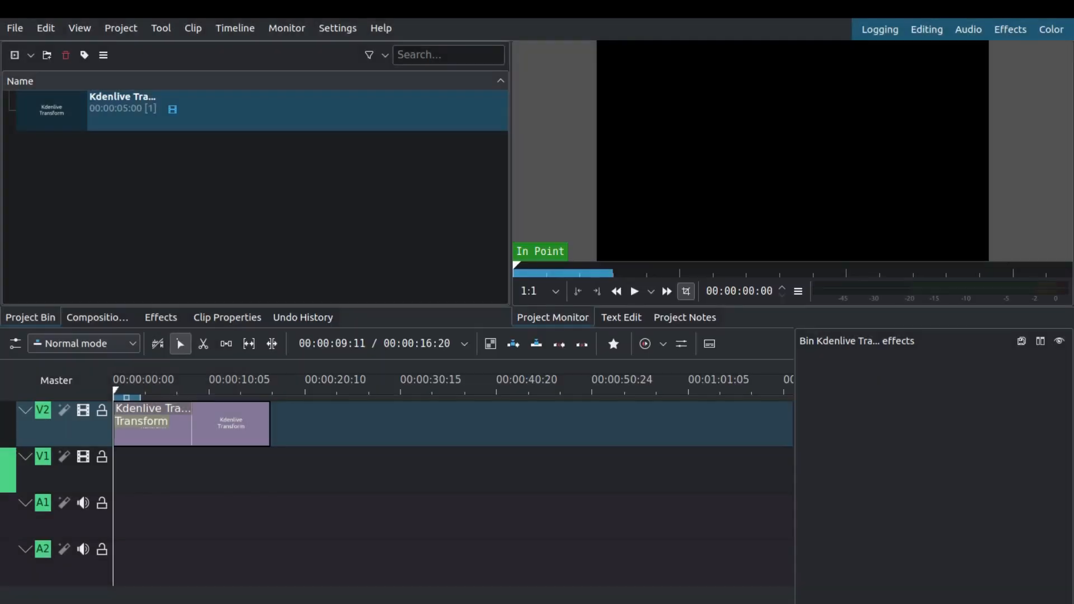
left_click_drag(134, 110, 270, 470)
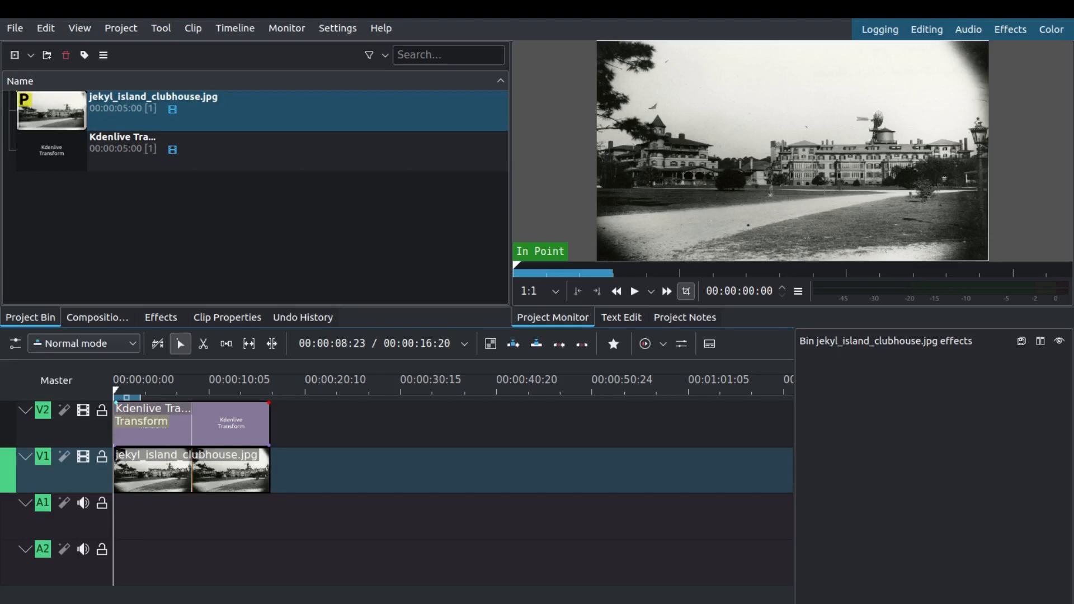
Select the title clip on V2 and set its Transform Y position to 727 at the first keyframe
right_click(221, 412)
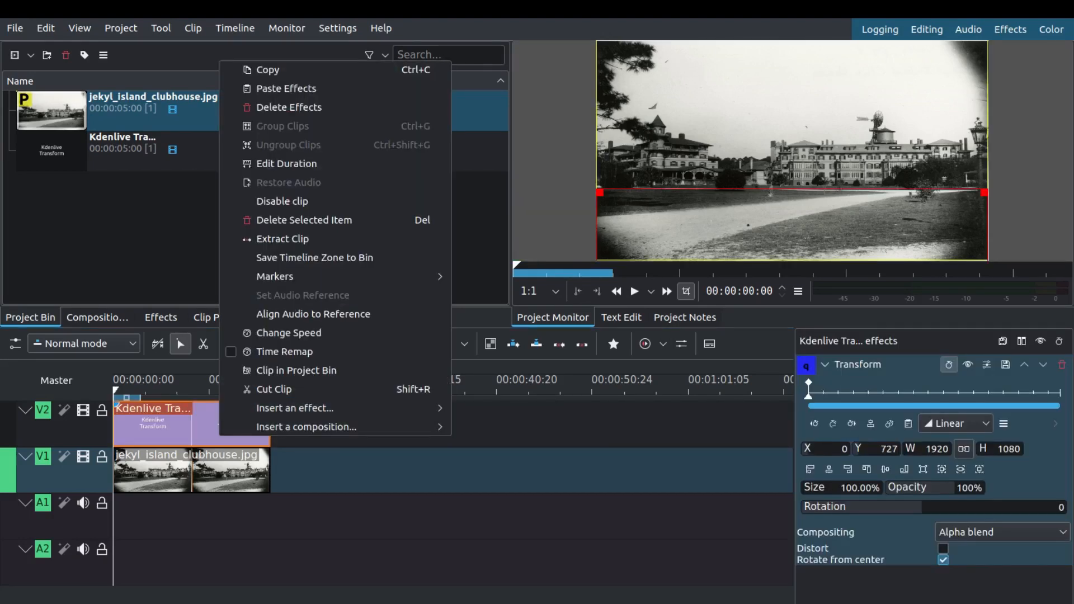
key("Escape")
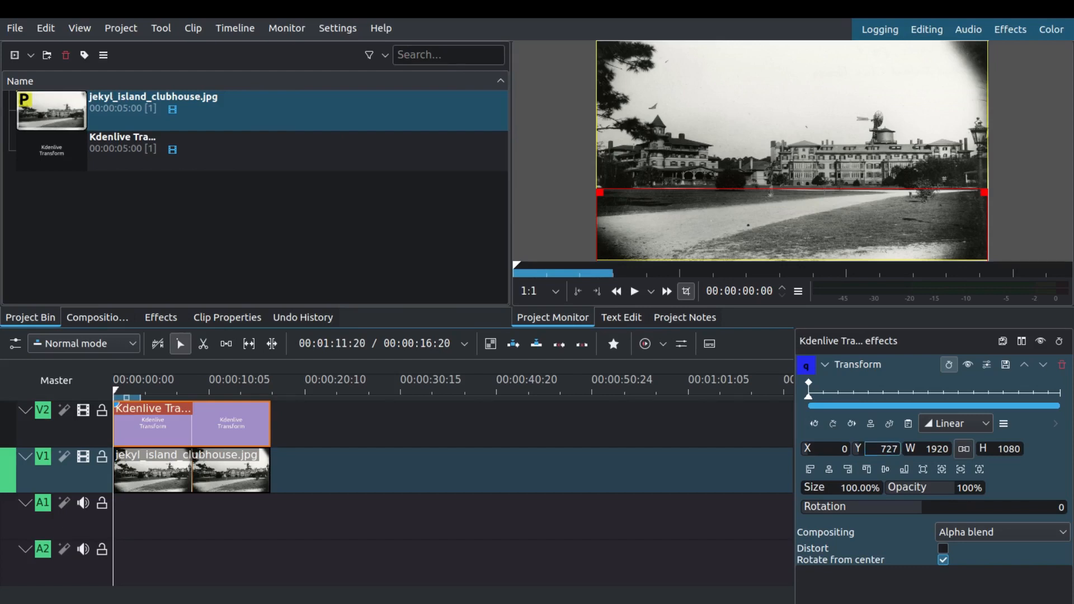
left_click_drag(879, 449, 899, 449)
left_click(904, 468)
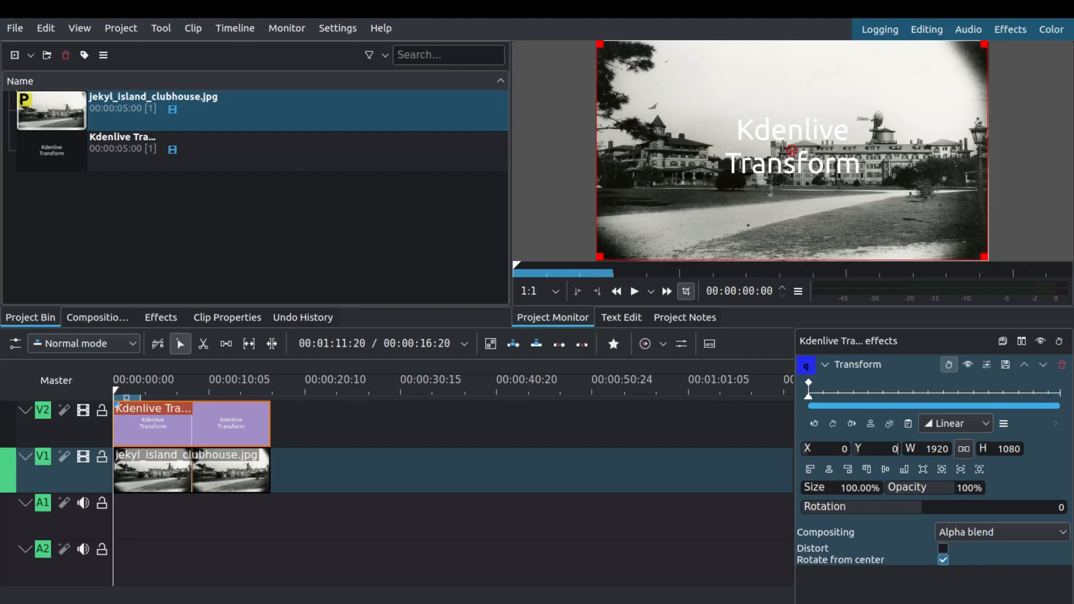
key("BackSpace")
type("727")
key("Return")
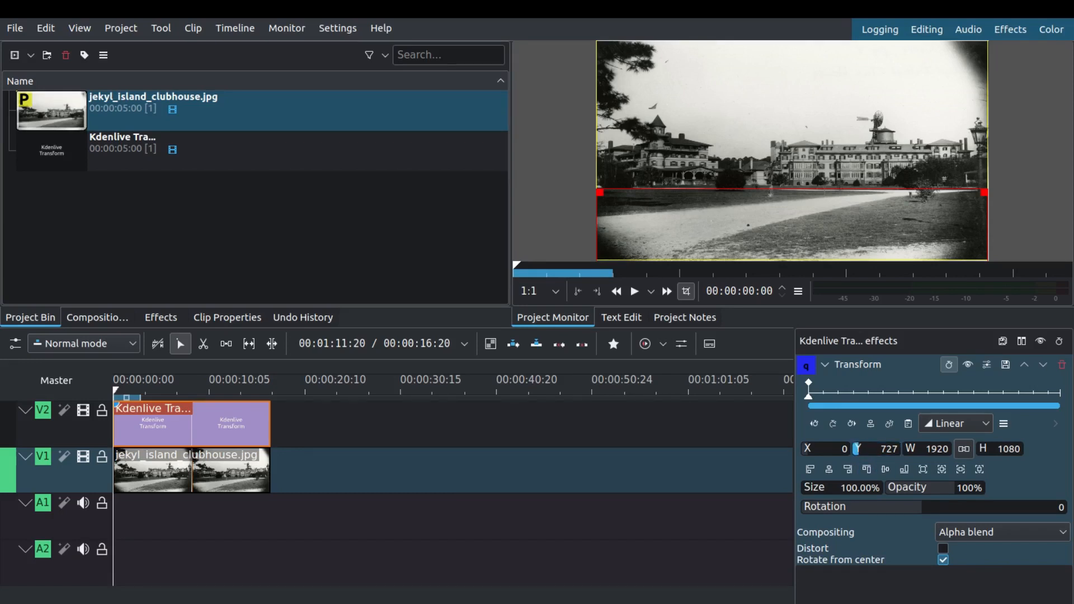
Add a Transform keyframe at the title clip's end with Y position -667 and play the animation from the start
key("End")
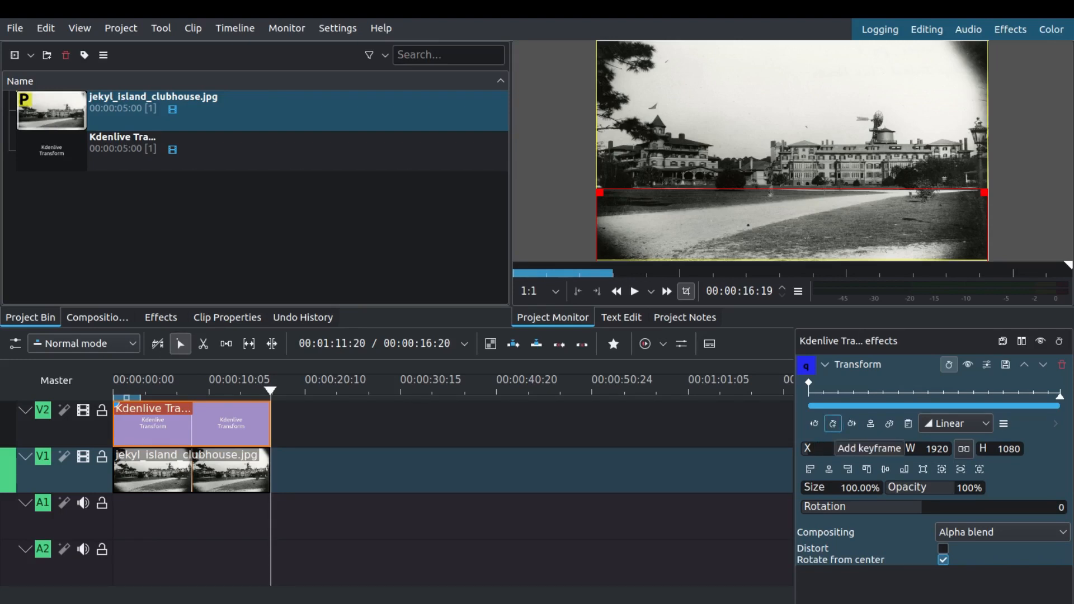
left_click(833, 424)
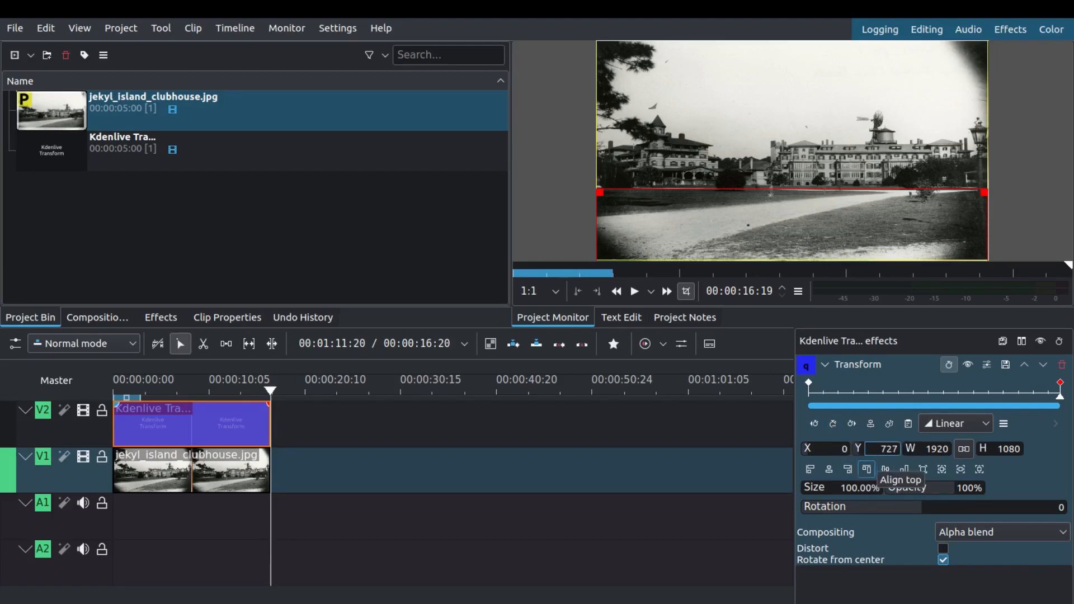
left_click_drag(879, 449, 900, 449)
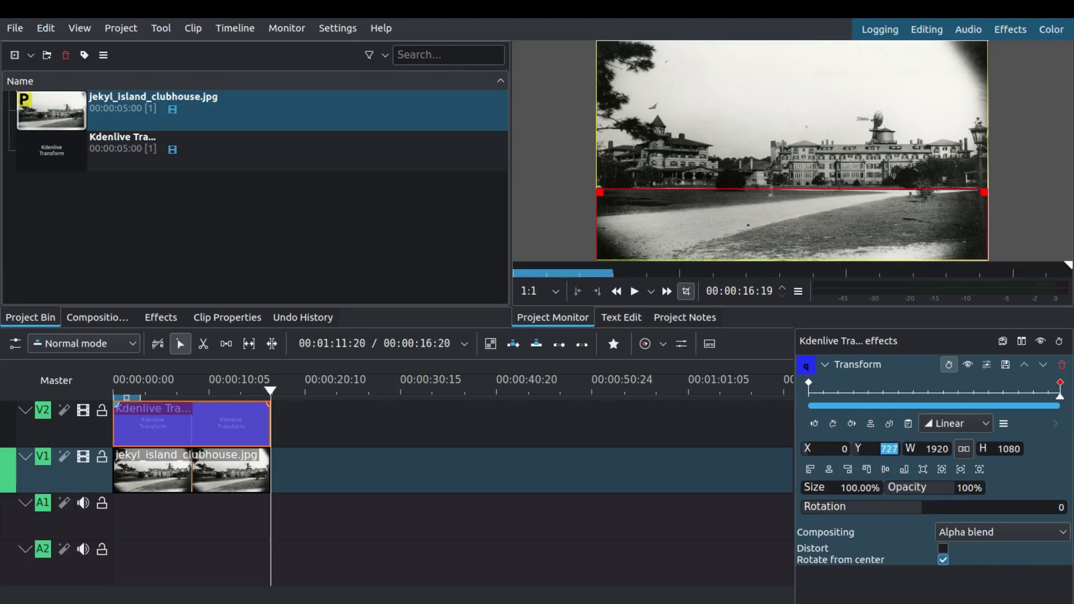
type("-667")
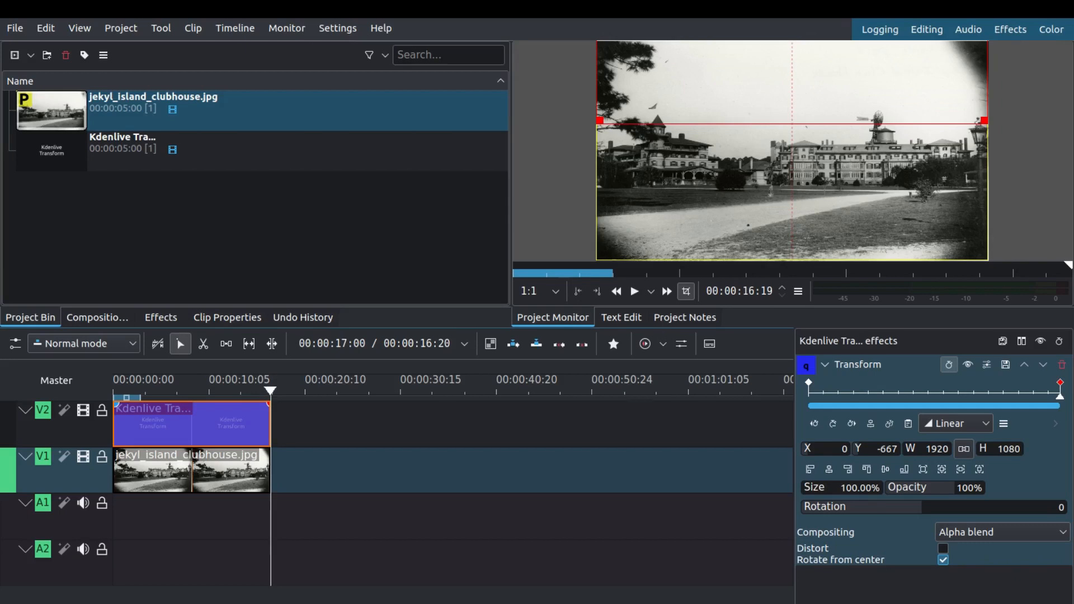
left_click_drag(271, 391, 113, 391)
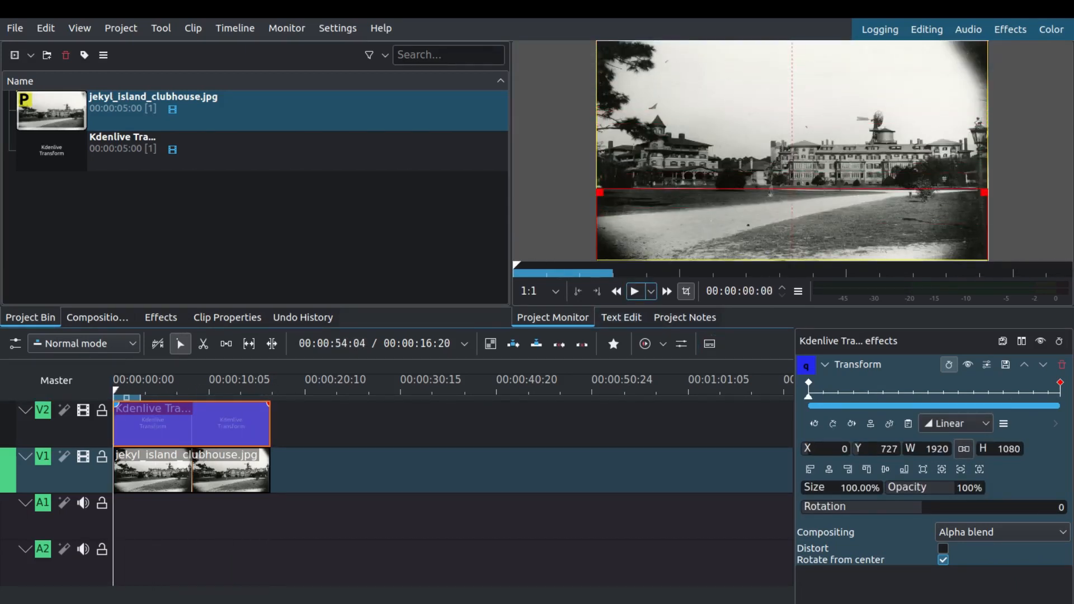
left_click(634, 291)
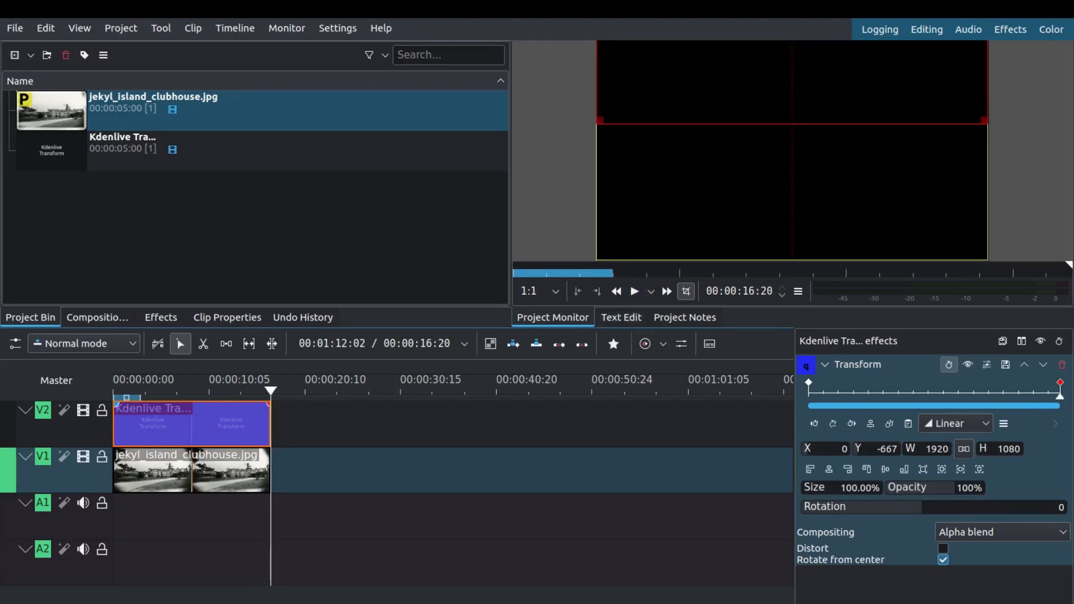
Add a title keyframe at 00:00:04:07 with Y position -667 and play the faster scroll from the start
left_click(873, 395)
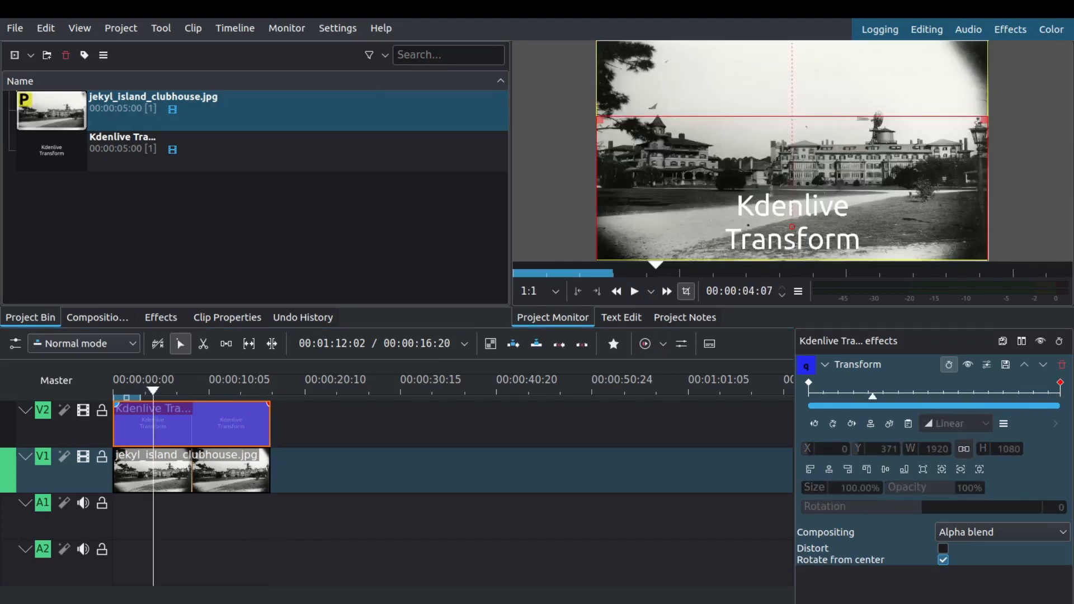
left_click(833, 423)
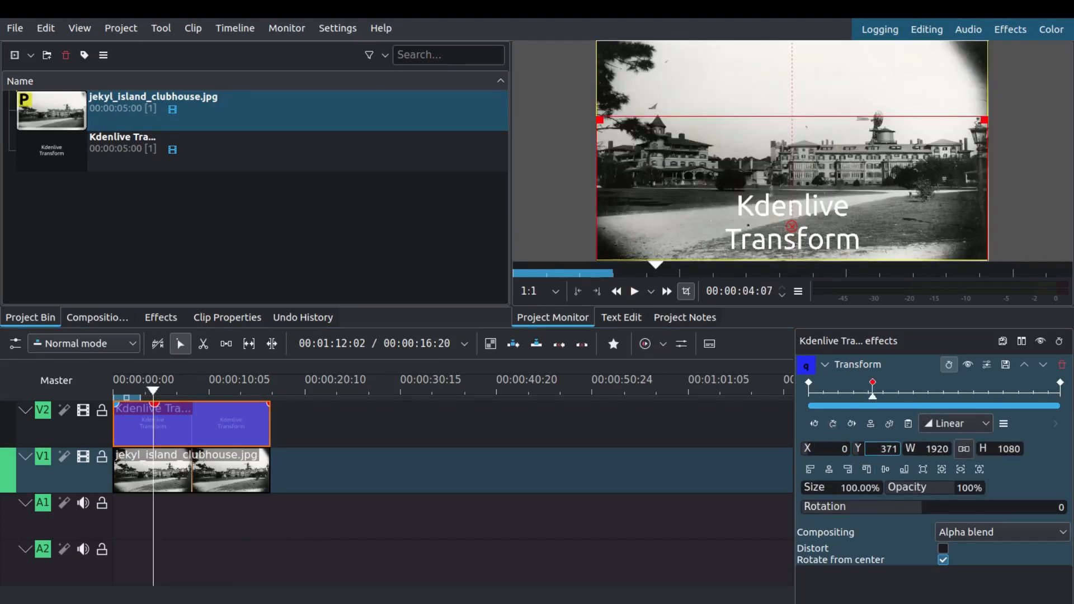
left_click_drag(881, 450, 900, 449)
type("-667")
key("Return")
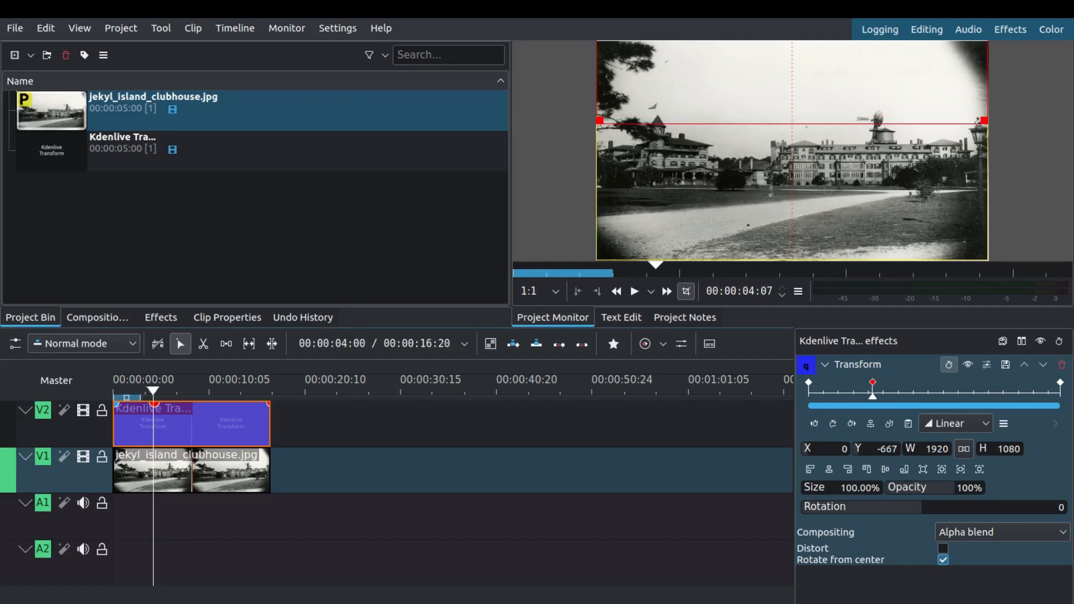
key("Home")
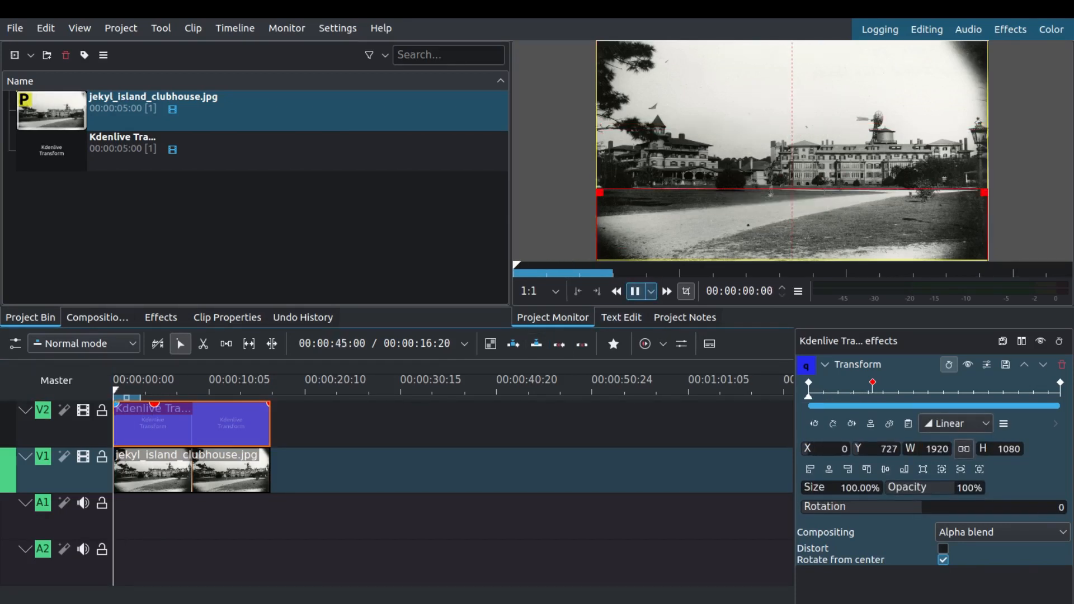
key("space")
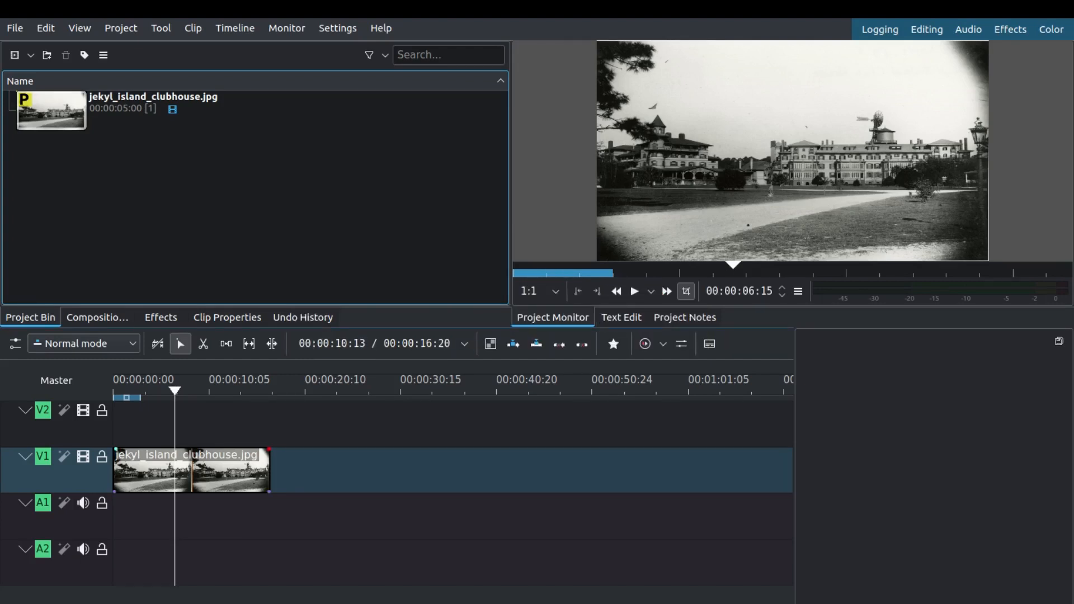
Apply a Transform effect to the jekyl_island_clubhouse.jpg clip on V1 and return the playhead to its first frame
right_click(212, 471)
mouse_move(224, 464)
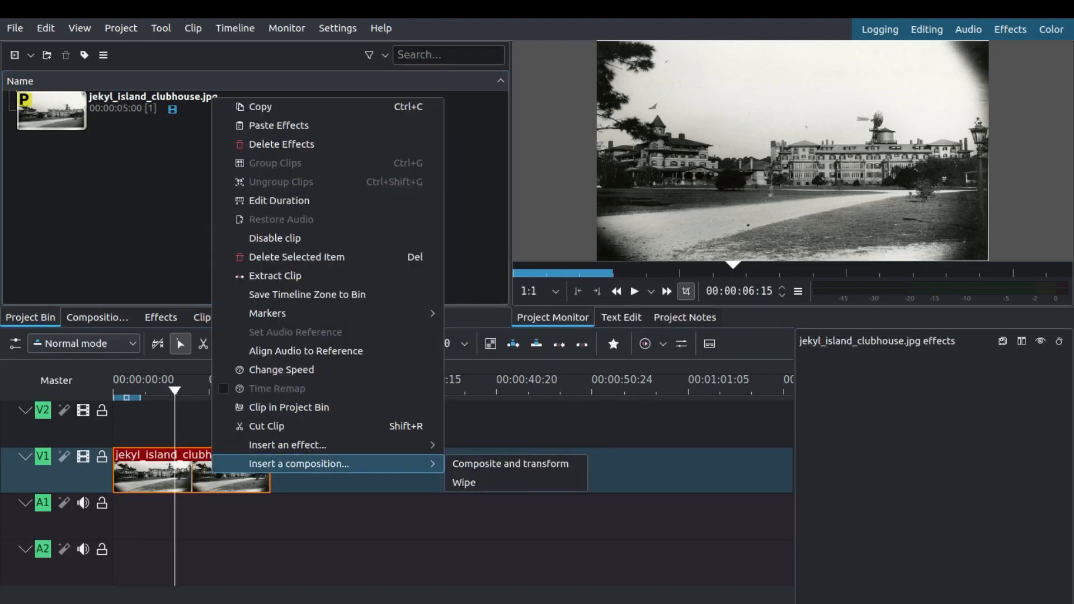
mouse_move(224, 444)
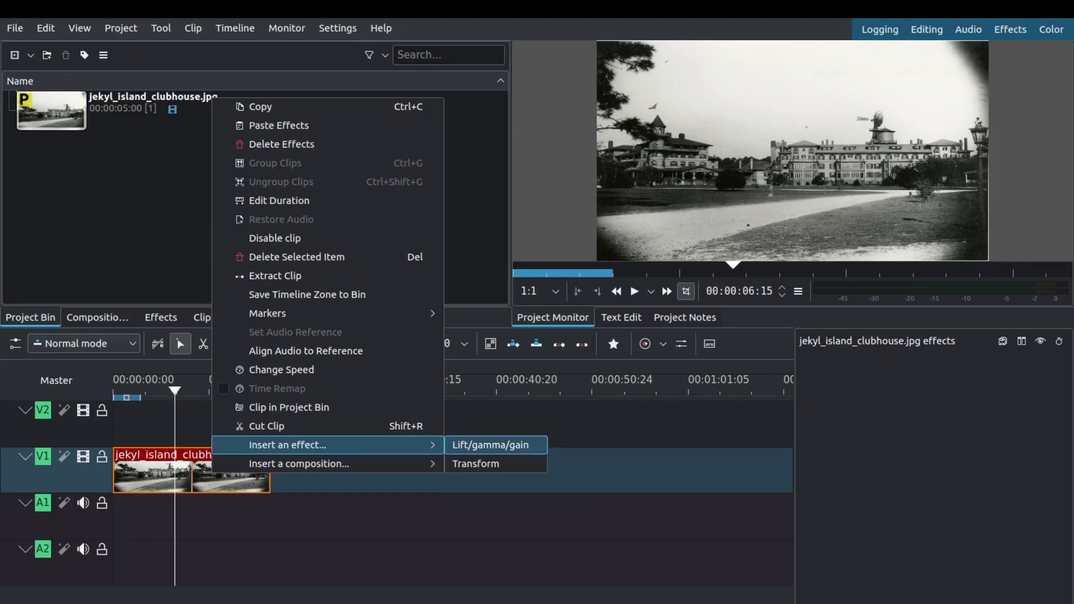
left_click(478, 464)
key("Home")
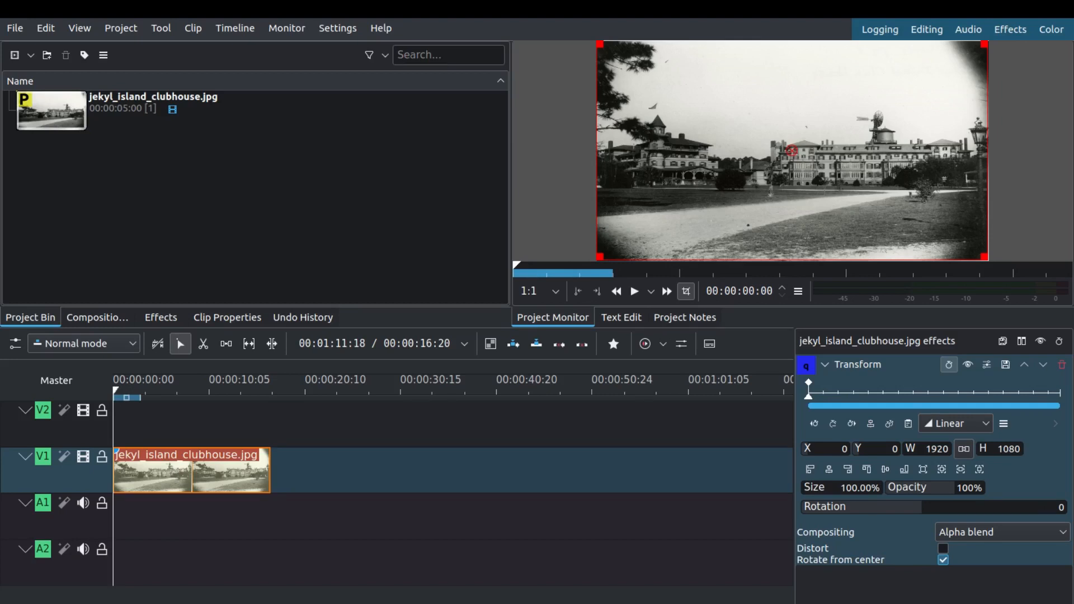
mouse_move(114, 391)
left_mouse_down()
mouse_move(175, 391)
mouse_move(114, 391)
left_mouse_up()
Add a Transform keyframe at the end of the clubhouse image clip and set its size to 275%
key("End")
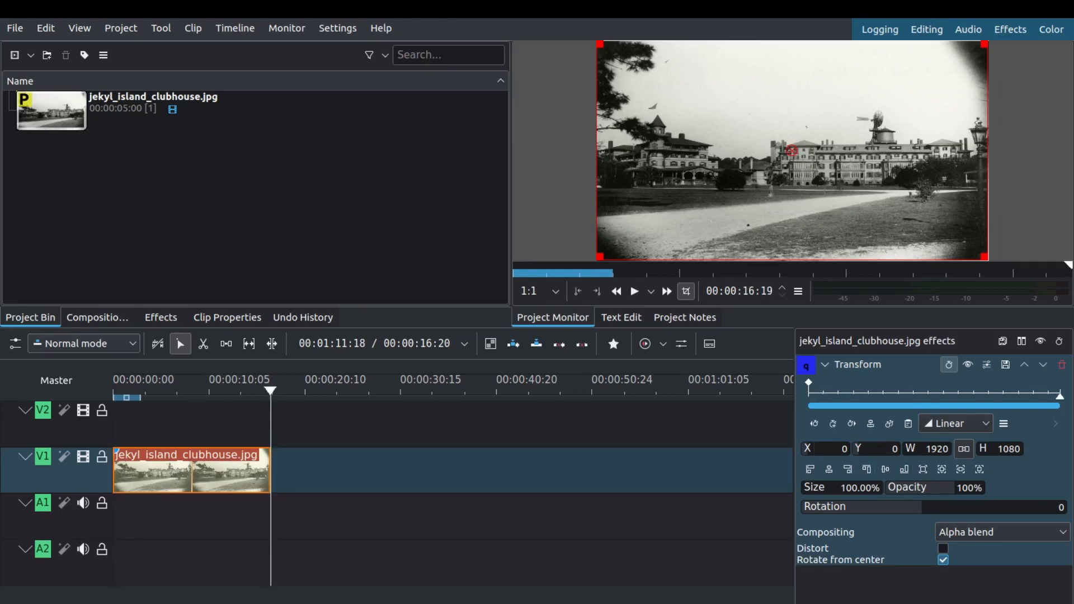
left_click(833, 424)
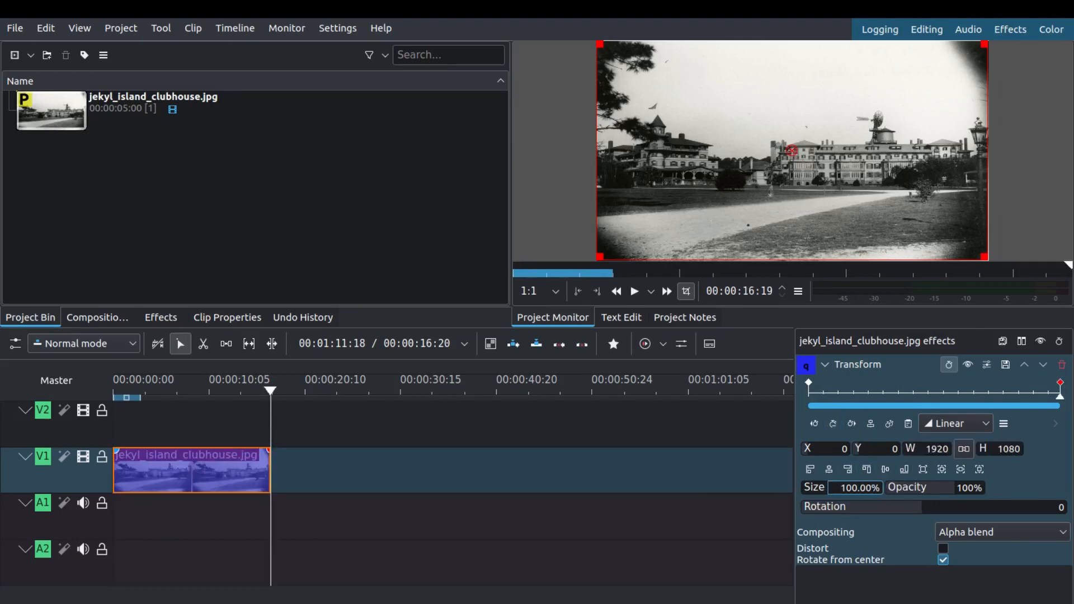
left_click_drag(858, 489, 840, 488)
type("275")
key("Return")
key("ctrl+z")
type("275")
key("Return")
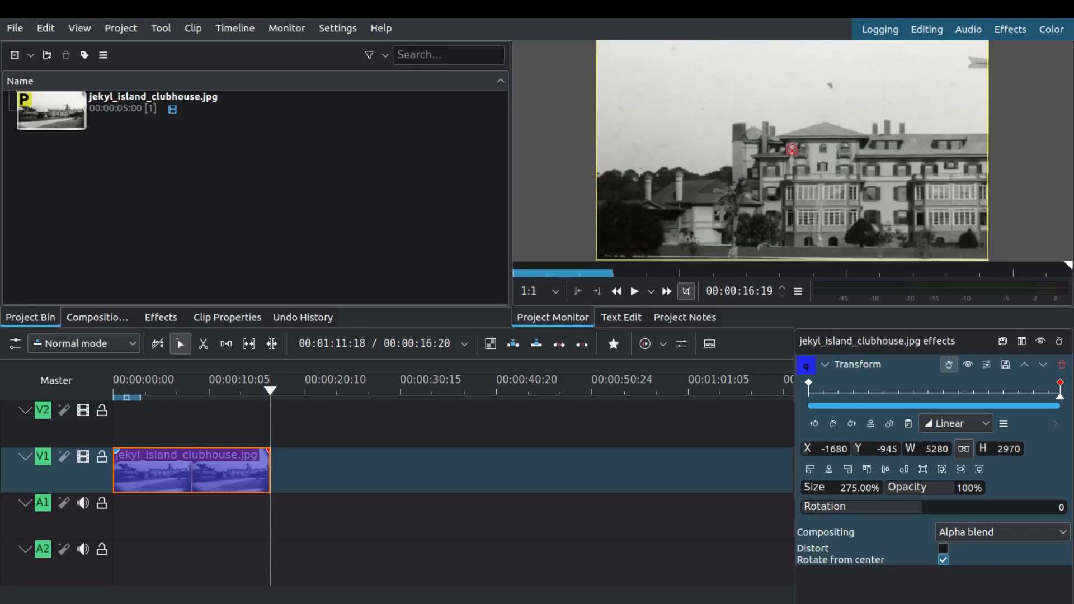
Reposition the enlarged image at the end keyframe to X 0 and Y -975, framing the turreted building, and play the zoom from the start
left_click_drag(792, 150, 1073, 138)
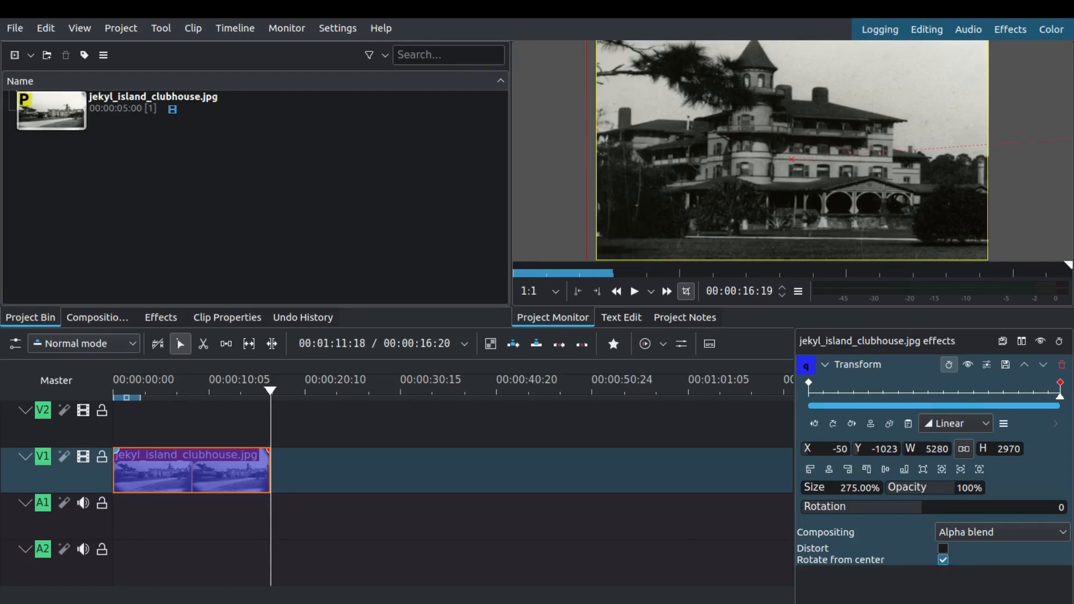
key("BackSpace")
key("BackSpace")
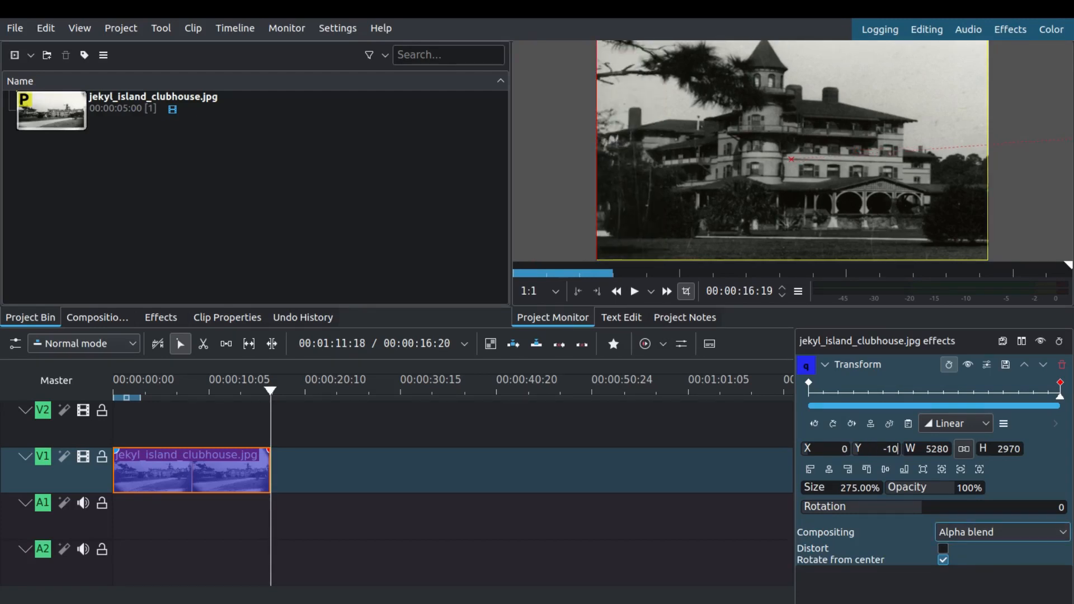
type("00")
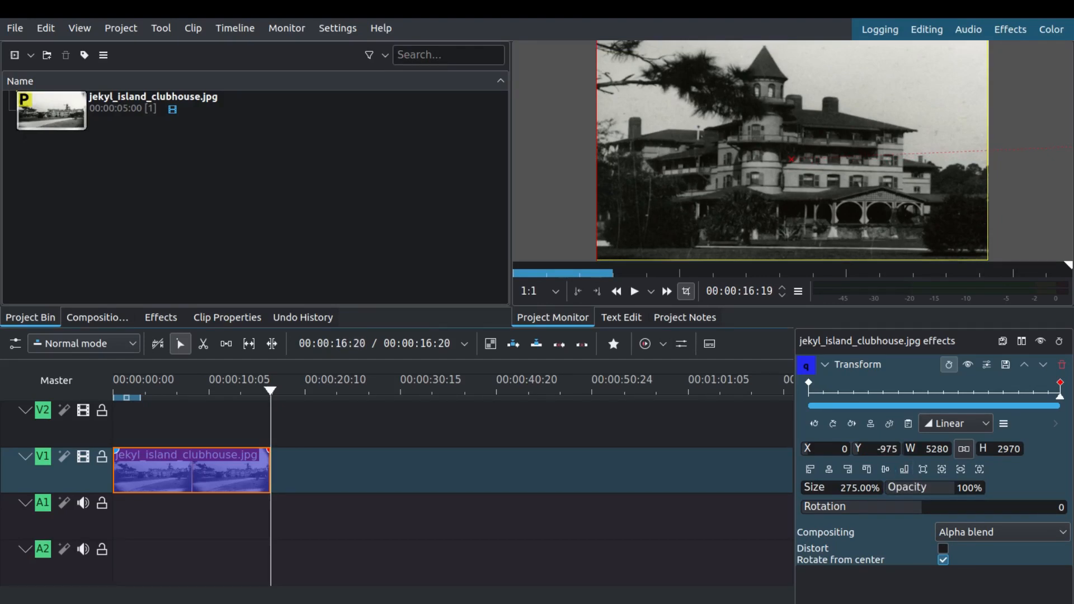
left_click_drag(270, 390, 113, 390)
key("space")
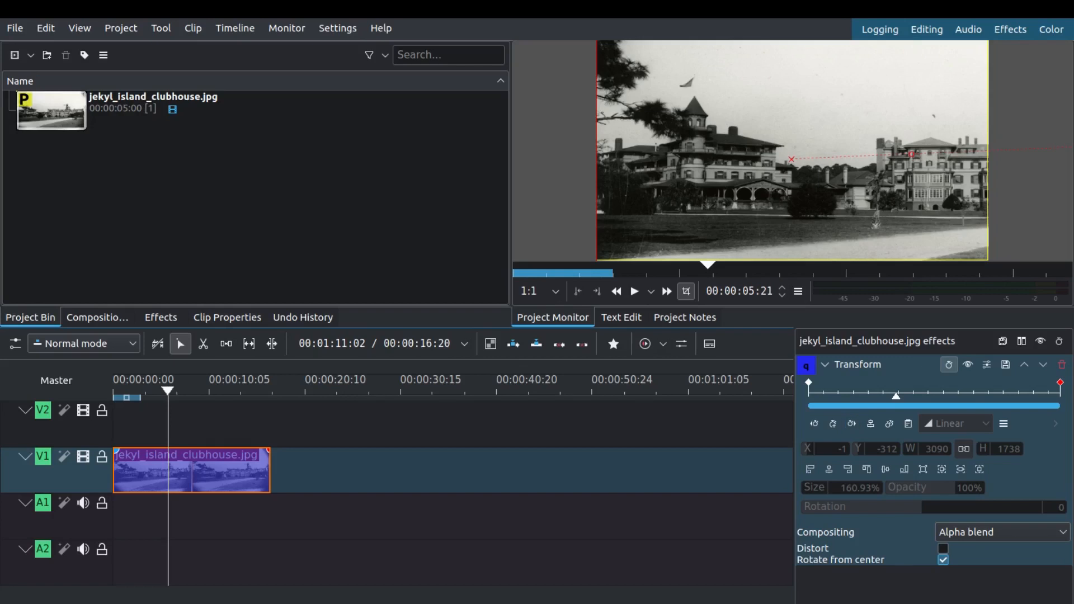
Add a Transform keyframe at 00:00:04:20 on the clubhouse image clip and set its X position to 0
left_click_drag(897, 397, 881, 397)
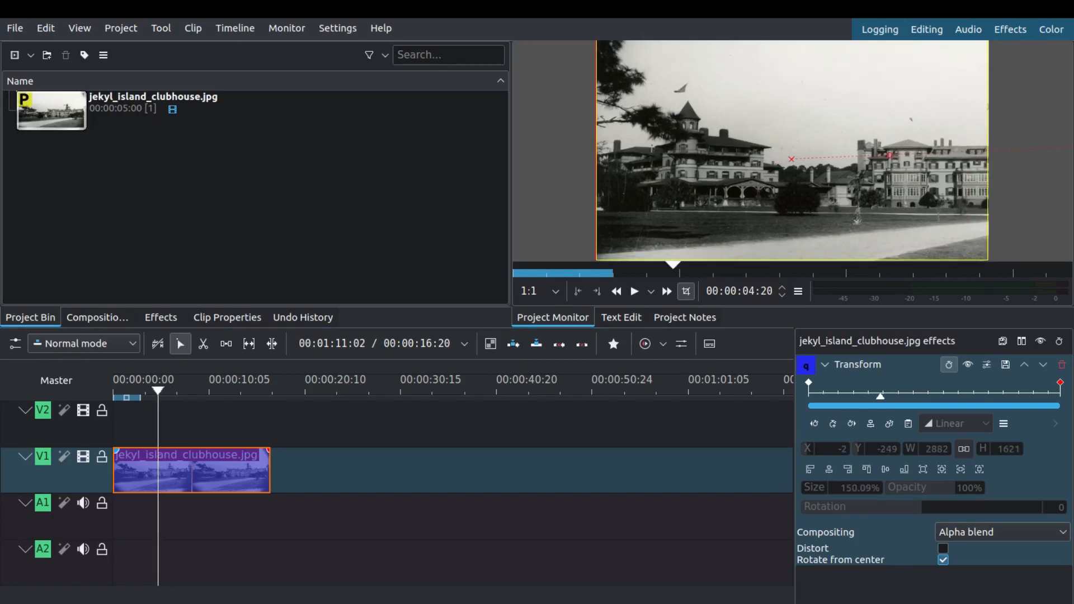
left_click(833, 424)
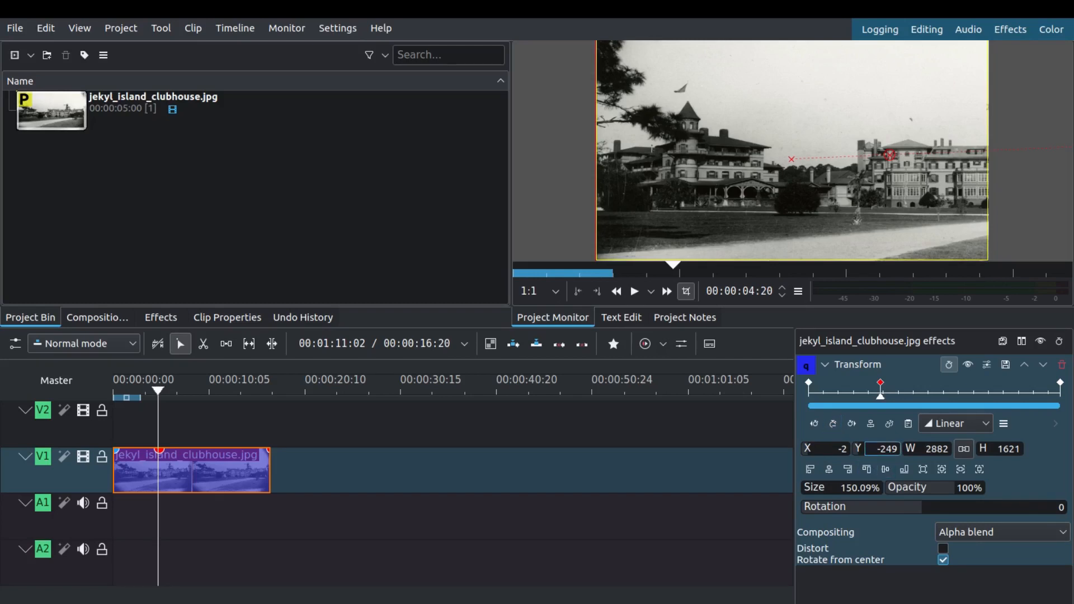
left_click_drag(849, 449, 836, 450)
type("0")
Match the 00:00:04:20 keyframe's Y position and size to the end keyframe, and play the zoom from the start
left_click(897, 449)
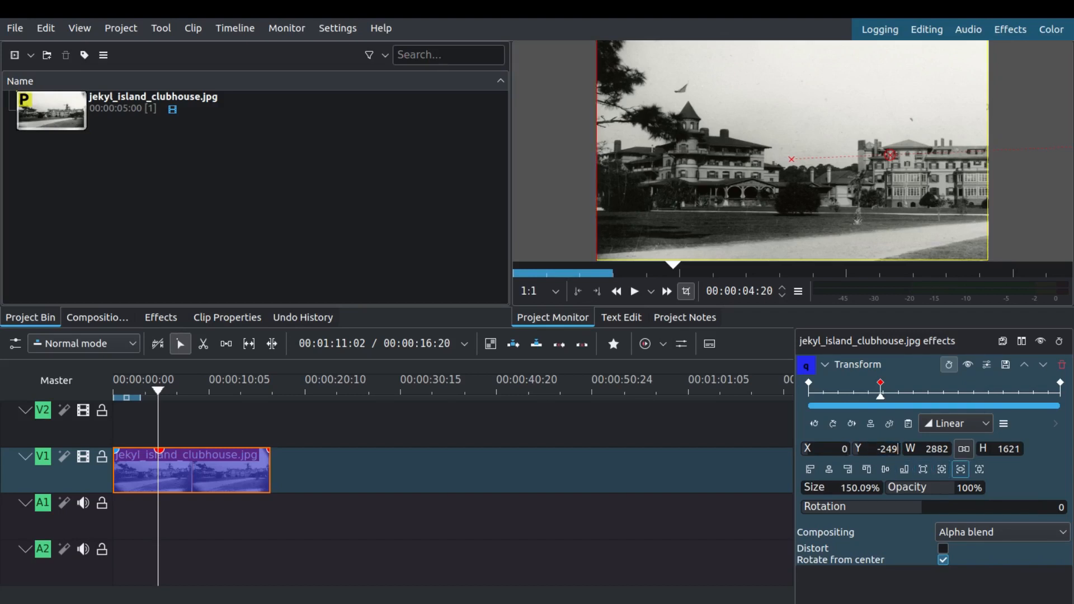
key("BackSpace")
key("BackSpace")
key("BackSpace")
key("BackSpace")
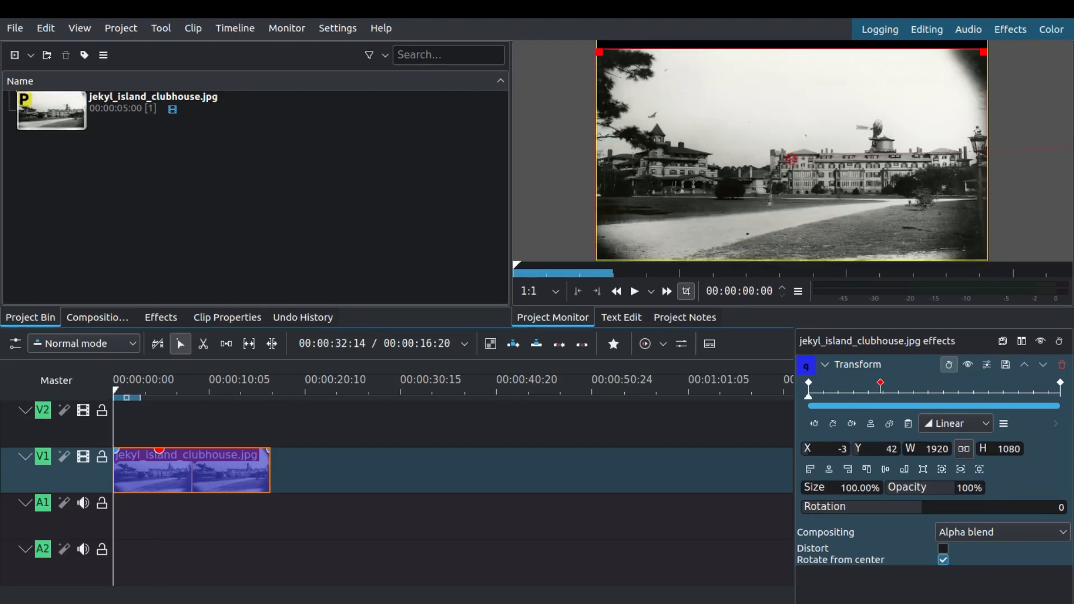
left_click(634, 292)
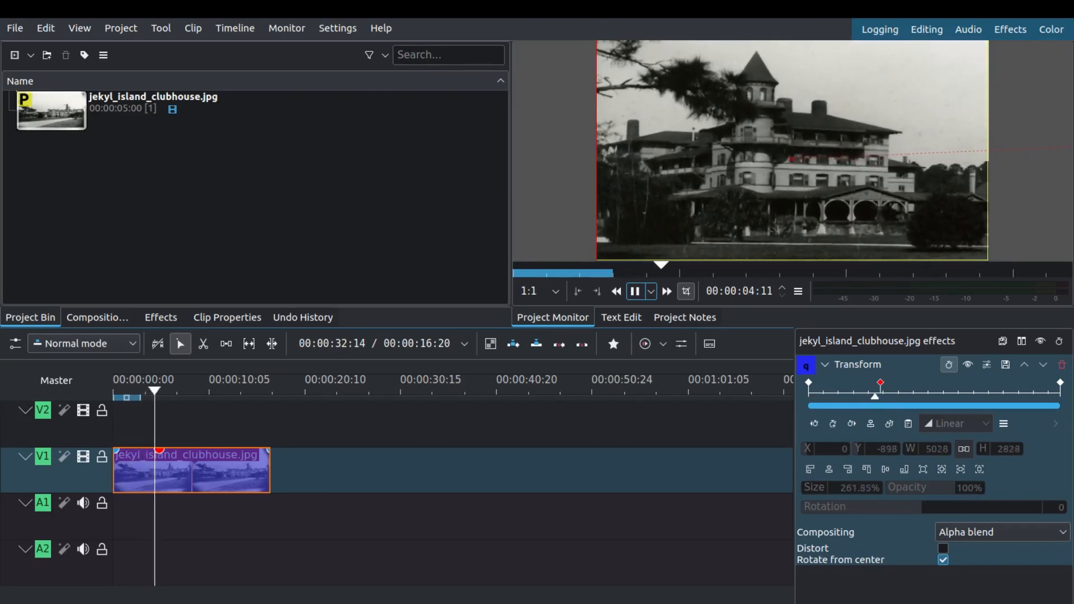
key("space")
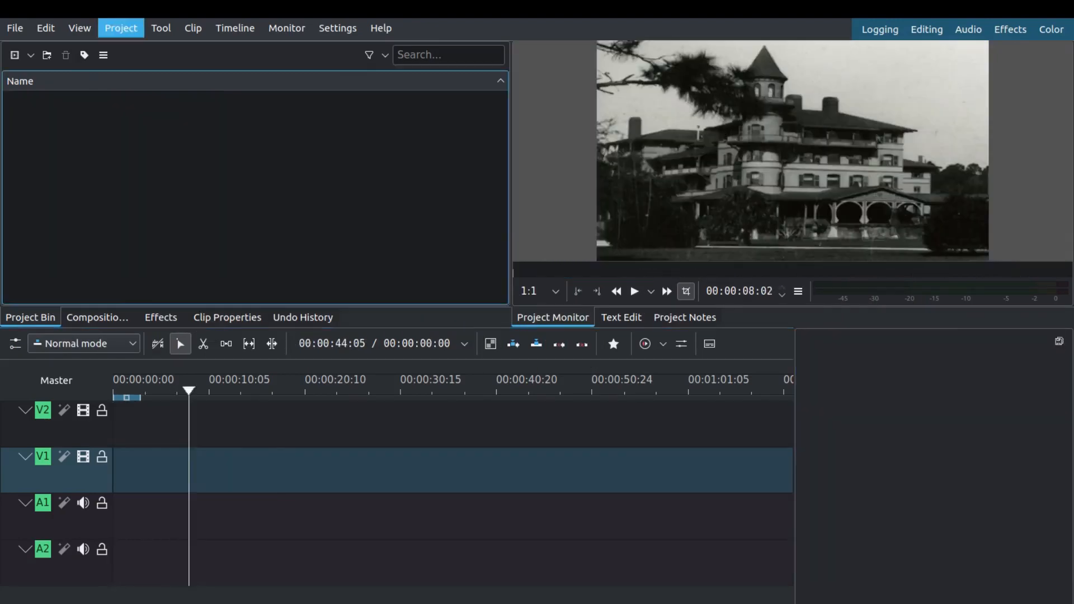
Import federal_reserve.png from the the_money_store folder and place it at the start of track V2
key("alt+p")
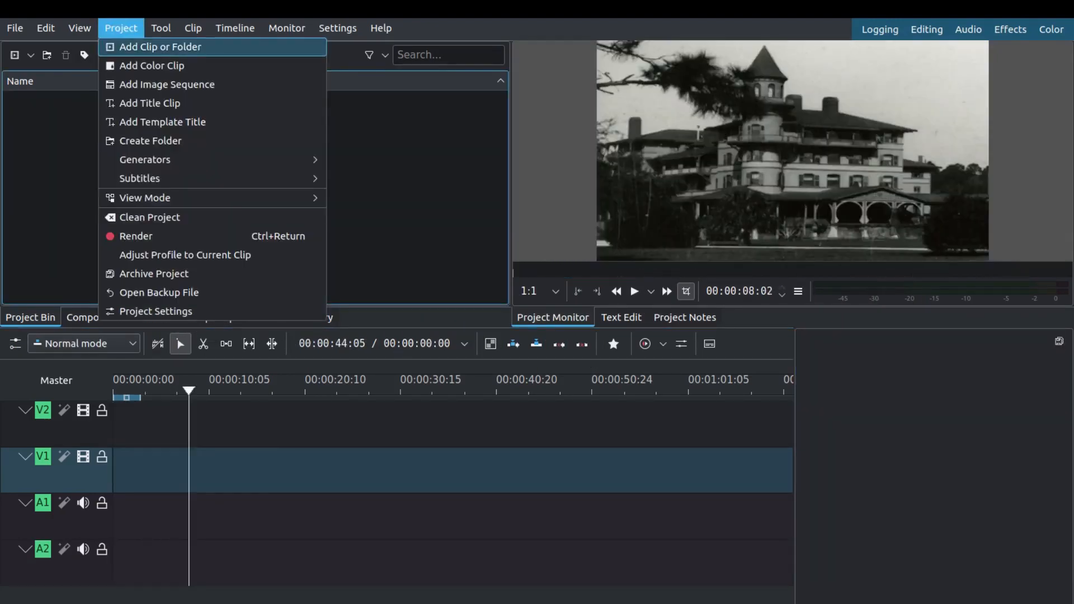
key("Return")
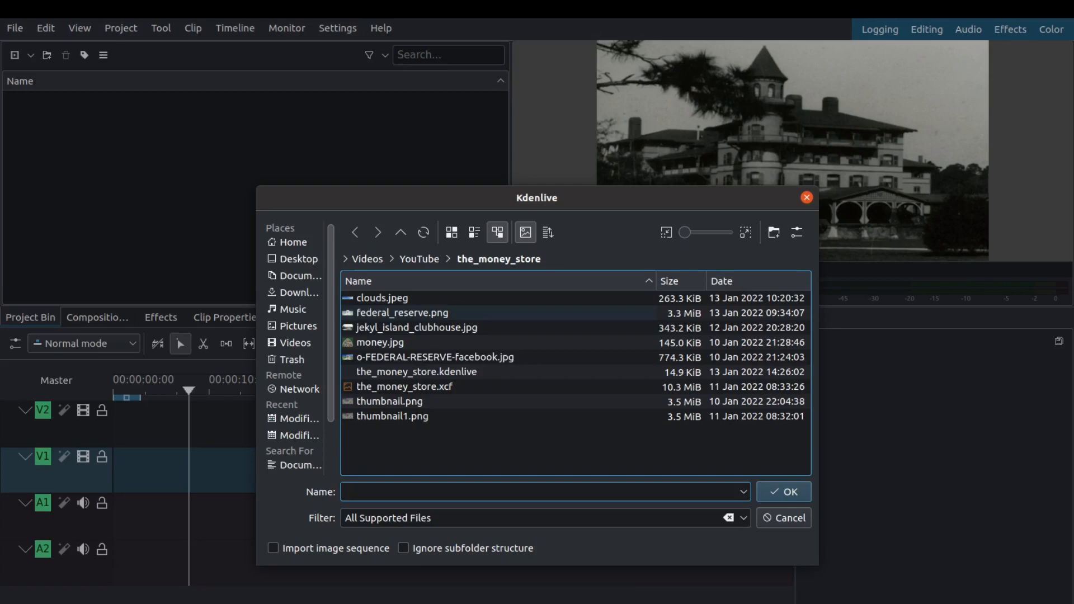
left_click(403, 313)
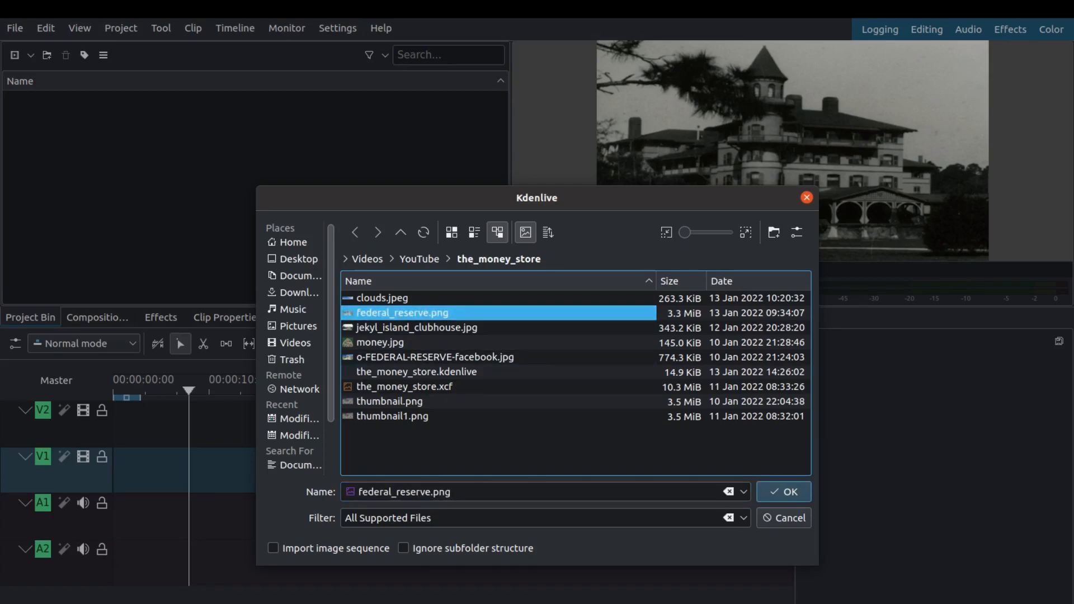
key("Return")
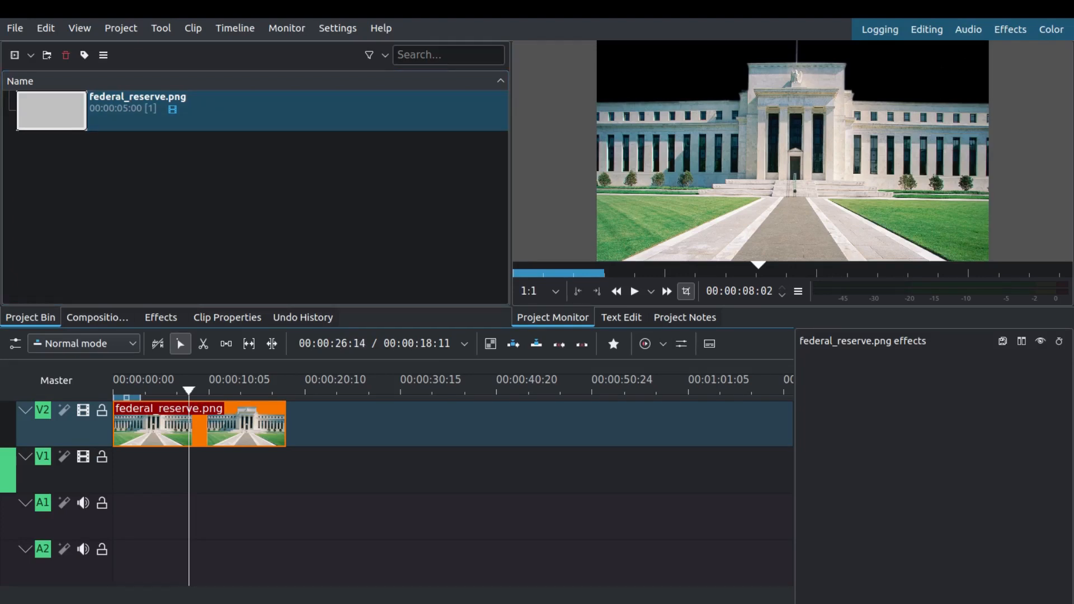
Import clouds.jpeg and place it on V1 beneath the federal_reserve.png clip, matching that clip's length
left_click(121, 28)
left_click(168, 45)
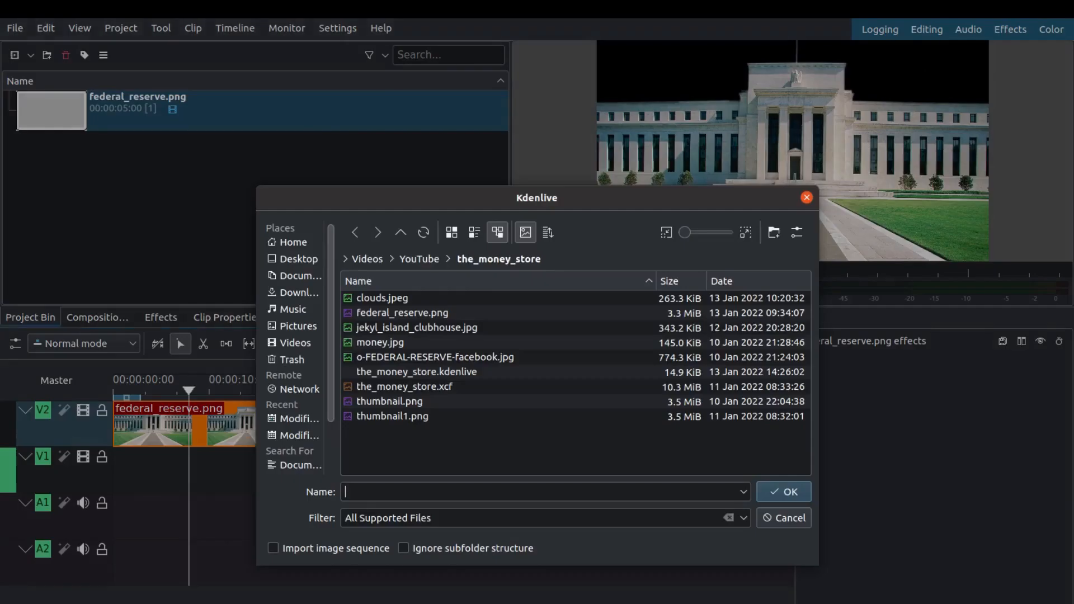
left_click(391, 298)
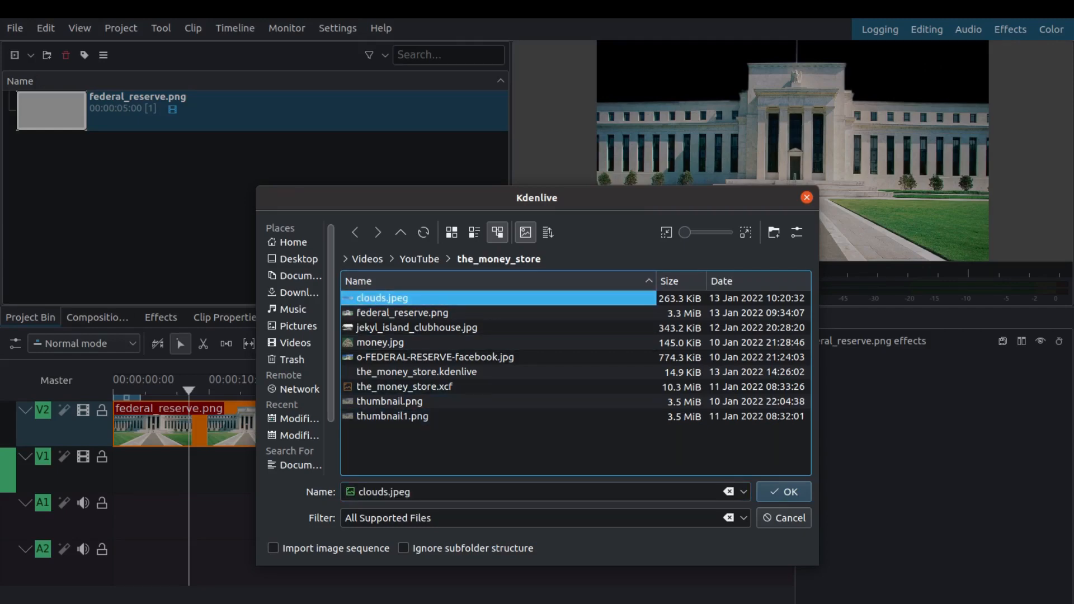
left_click(784, 492)
left_click_drag(72, 113, 285, 470)
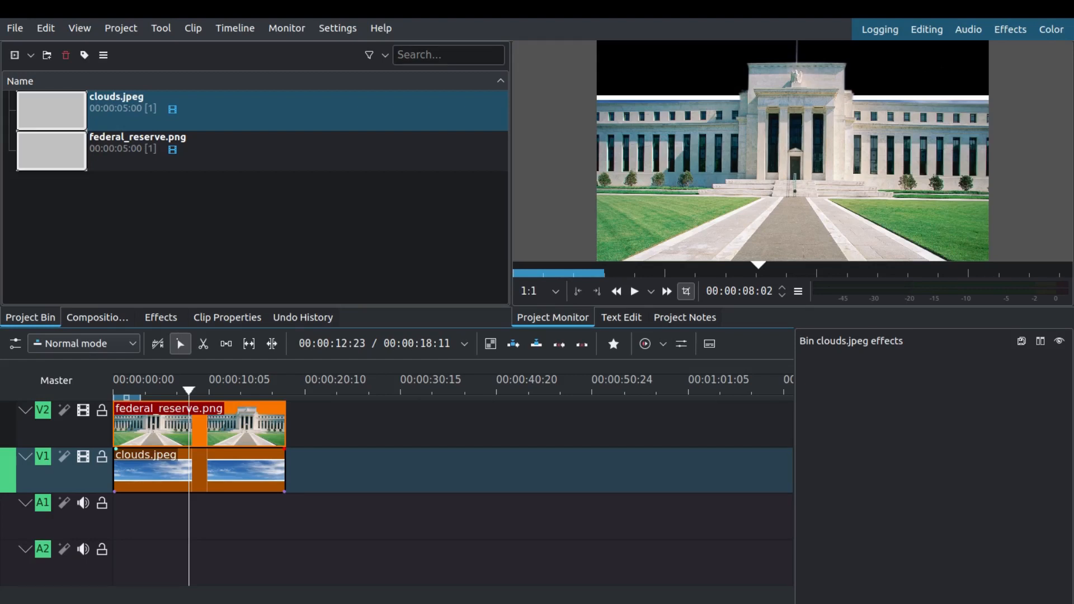
Apply a Transform effect to the clouds.jpeg clip and set its Y position to -400 at the first frame
right_click(233, 480)
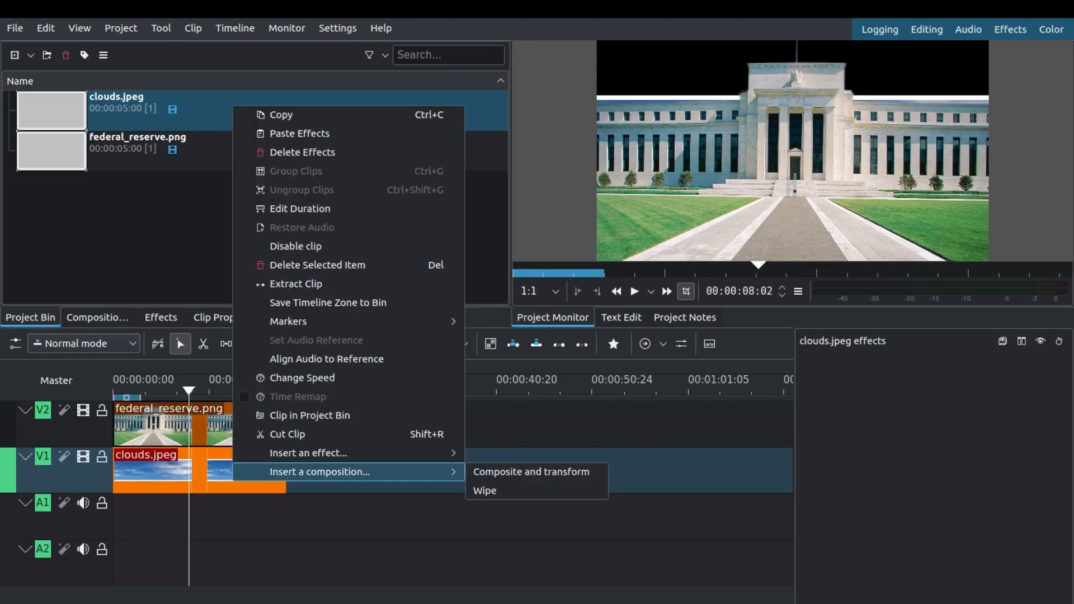
mouse_move(335, 453)
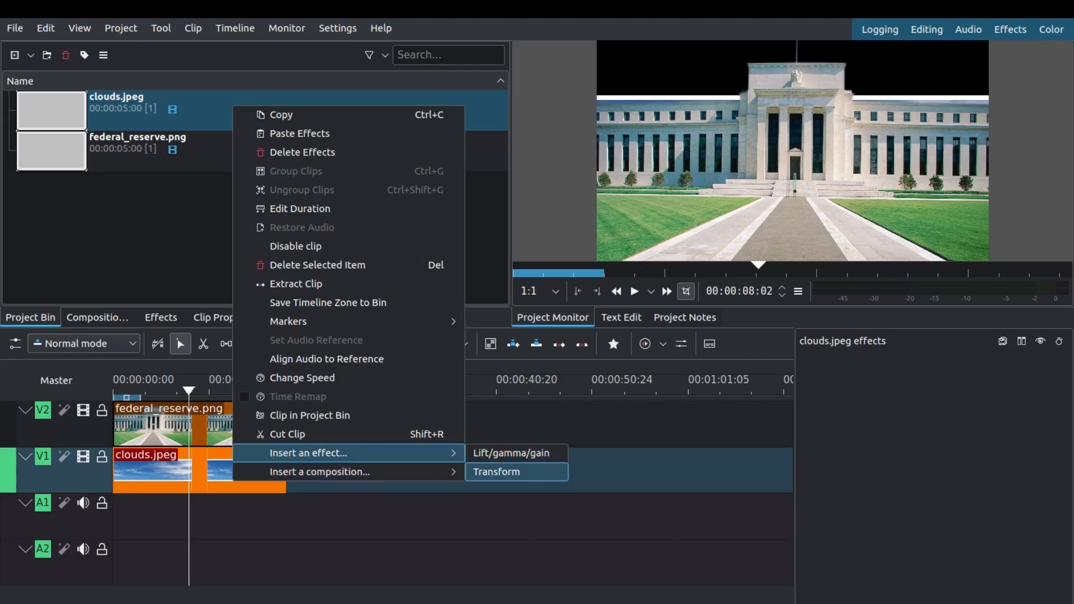
left_click(497, 472)
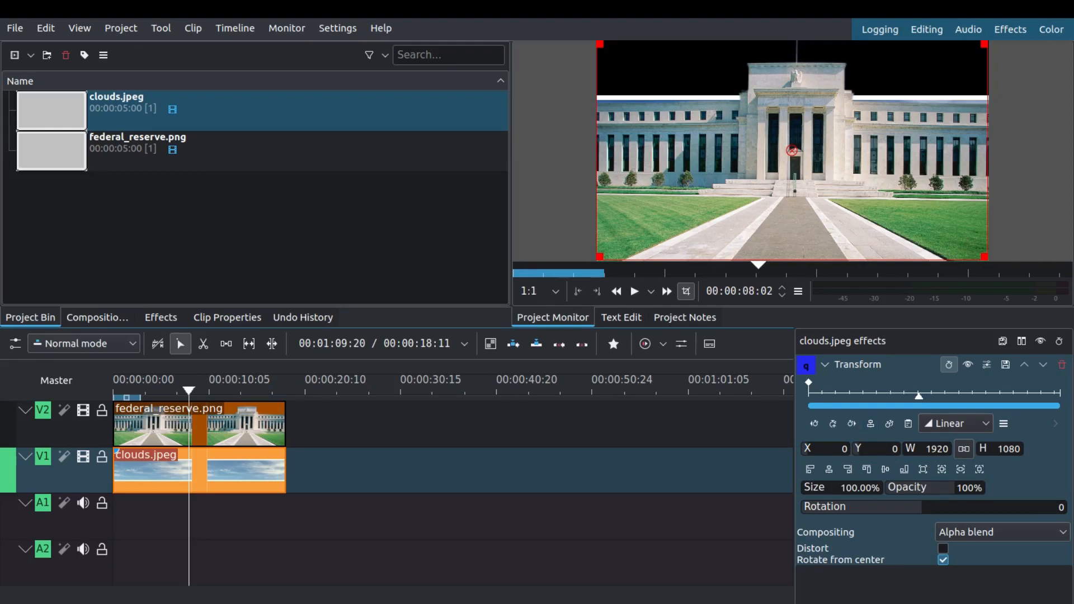
left_click(904, 469)
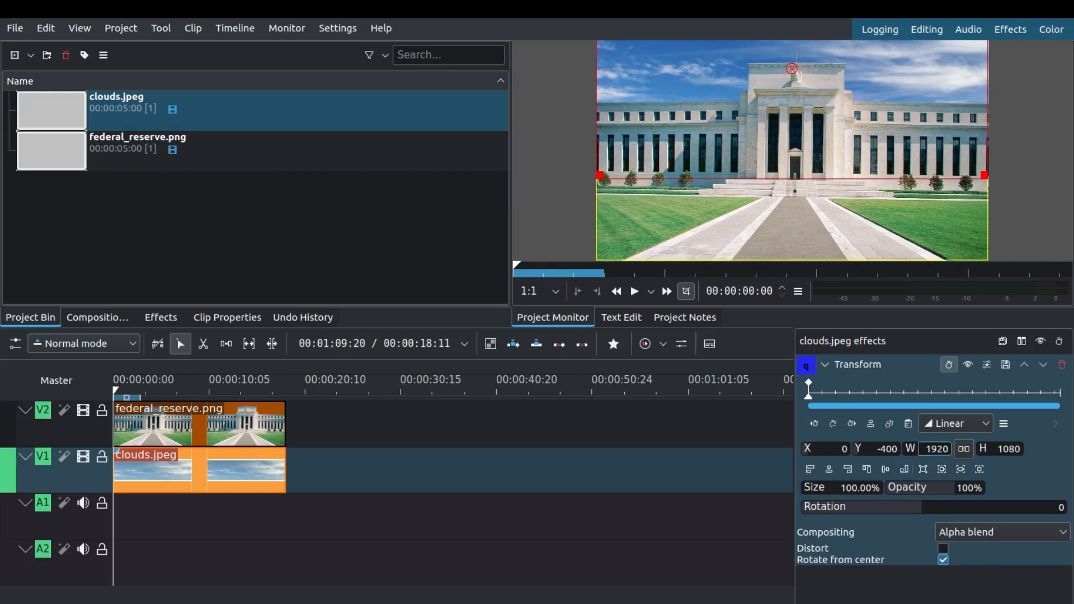
Set the clouds' Transform width to 3840 and X position to -1020 at the first keyframe
double_click(937, 448)
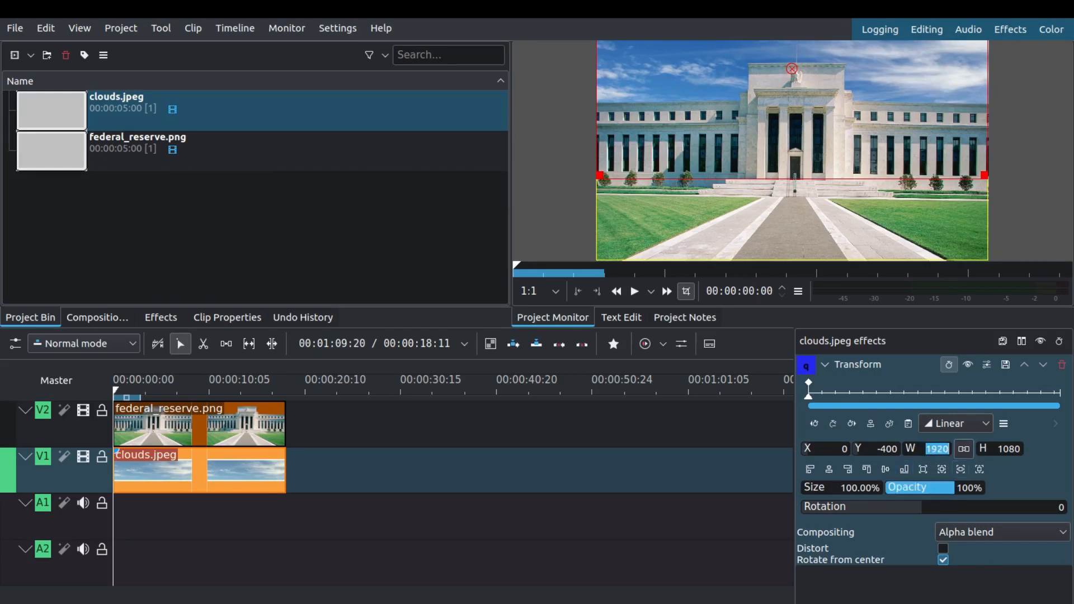
type("3840")
key("Return")
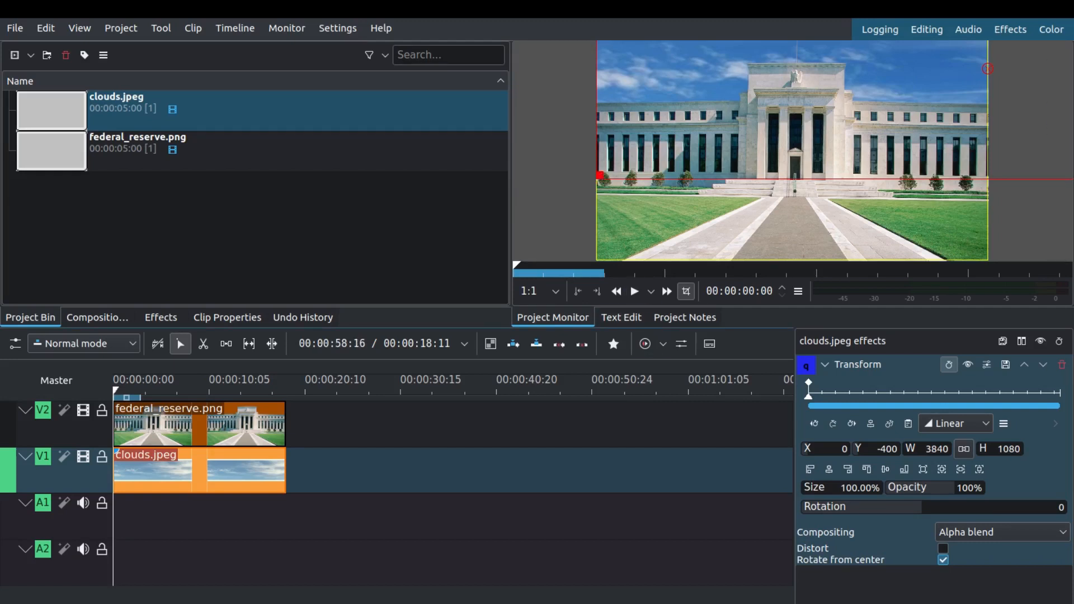
left_click(848, 470)
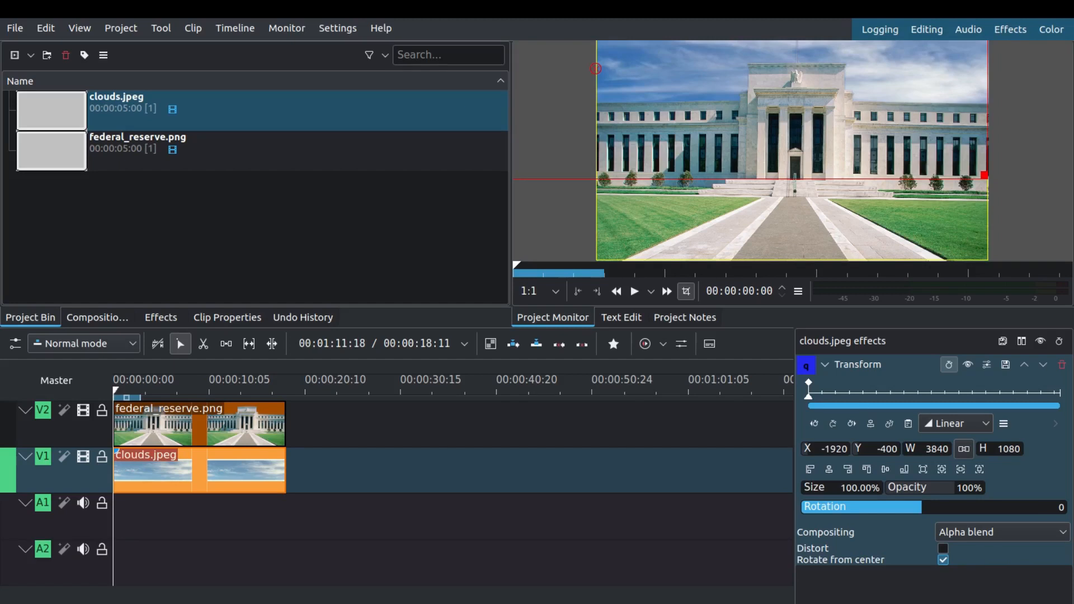
left_click(885, 470)
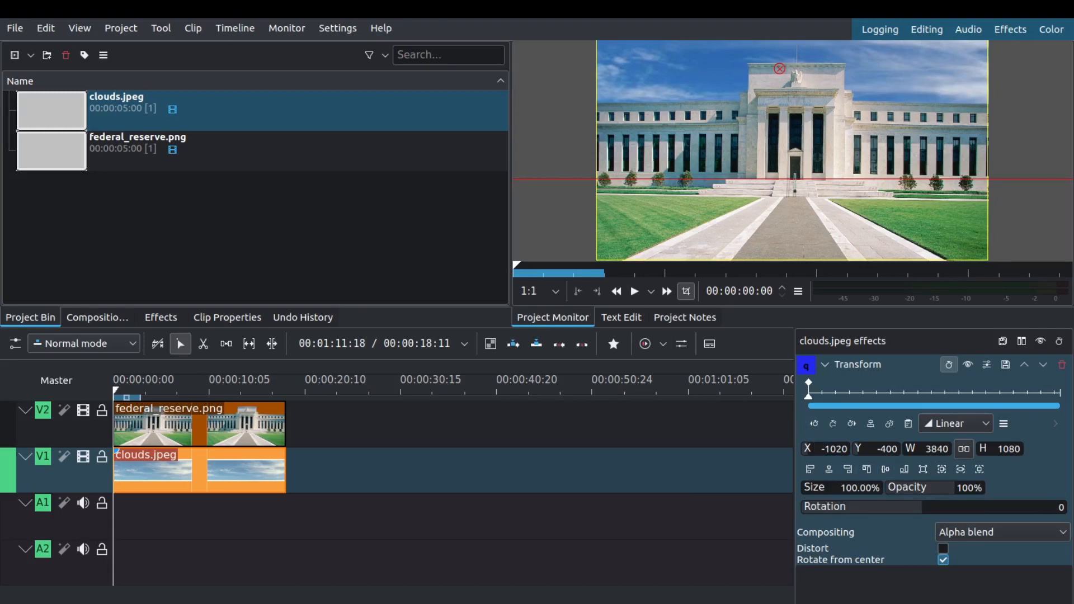
Add a Transform keyframe at the end of the clouds clip, shift the clouds rightward there, and play from the start
left_click_drag(809, 397, 1061, 396)
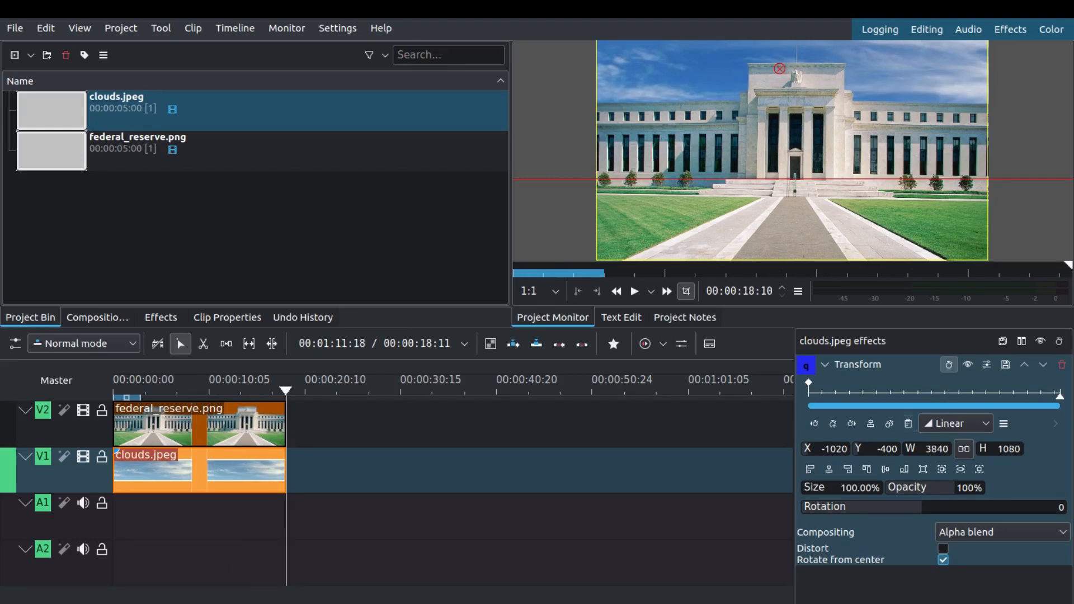
left_click(833, 424)
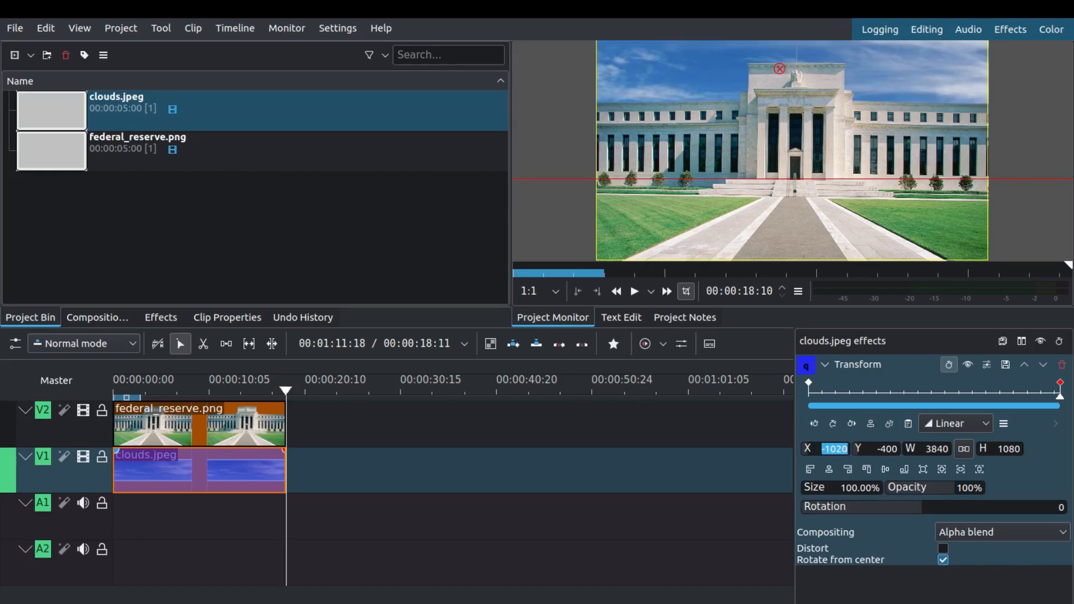
left_click_drag(286, 390, 114, 390)
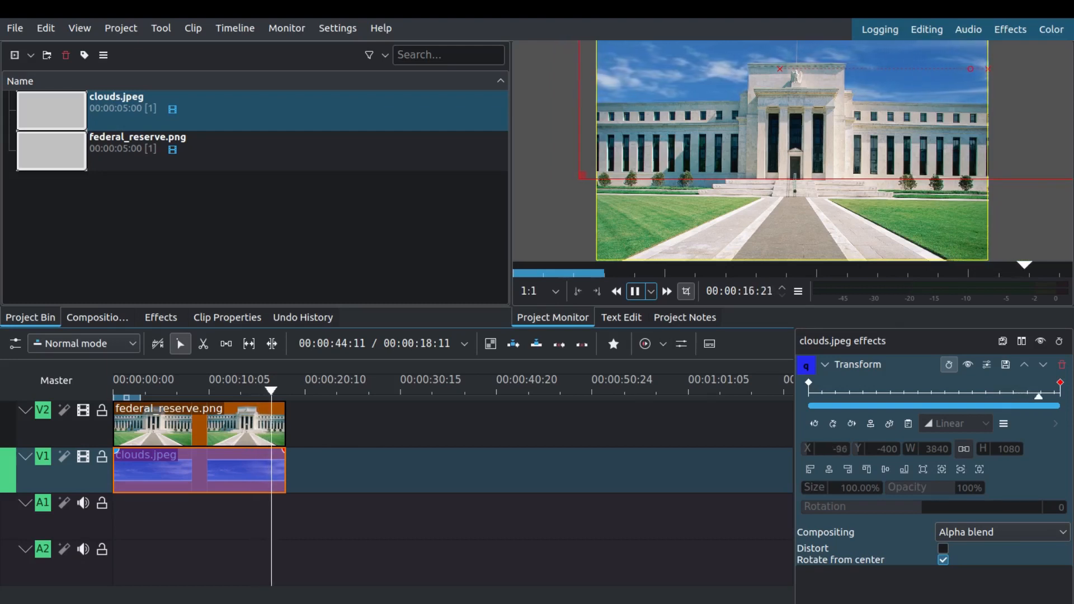
Set the clouds' end keyframe X position to 1320 and scrub from the first frame to 00:00:06:24 to preview the movement
mouse_move(285, 391)
left_mouse_down()
mouse_move(113, 390)
mouse_move(286, 391)
left_mouse_up()
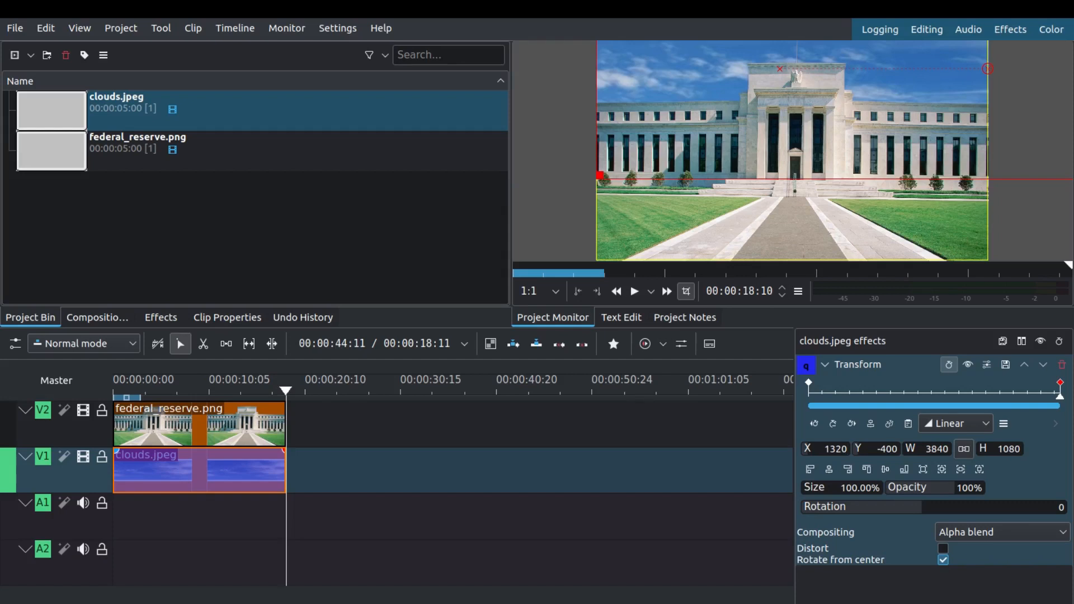
key("Home")
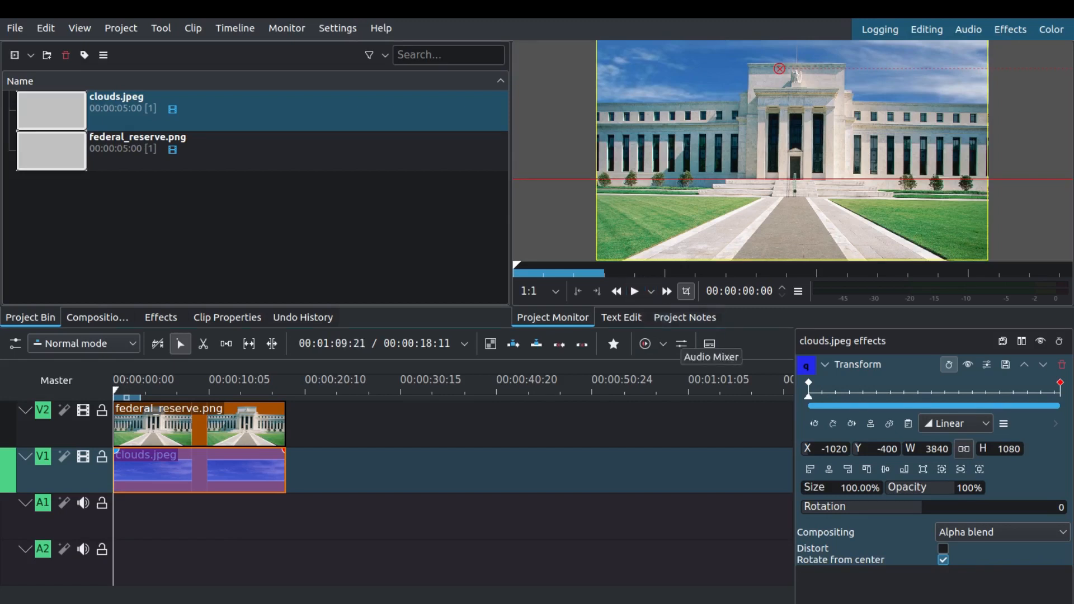
left_click_drag(809, 395, 904, 396)
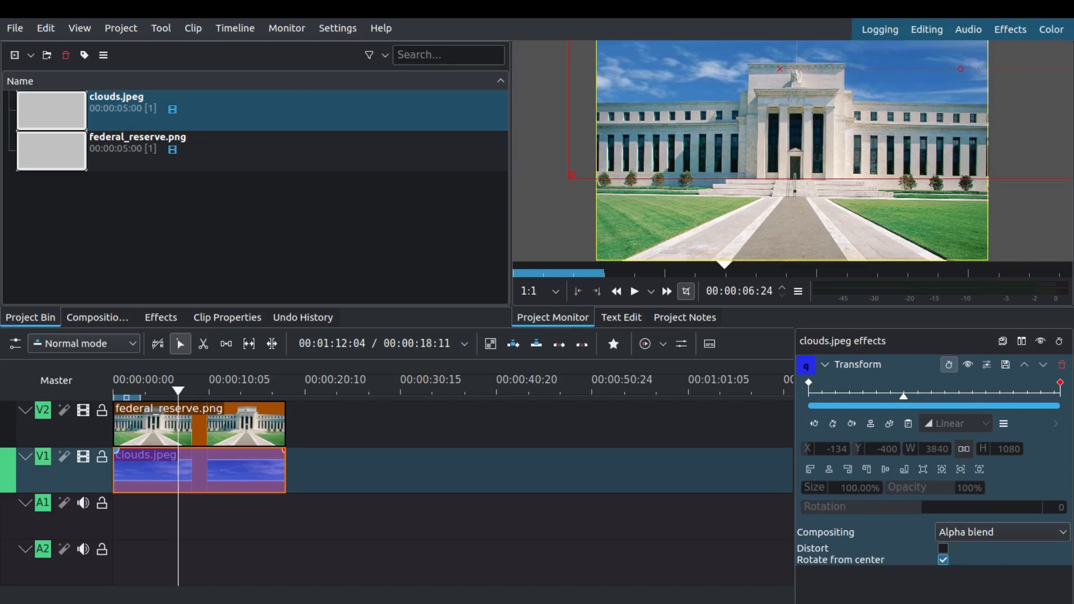
Set the clouds' X position to -720 at the first keyframe and play the movement from the start
left_click_drag(904, 395, 808, 395)
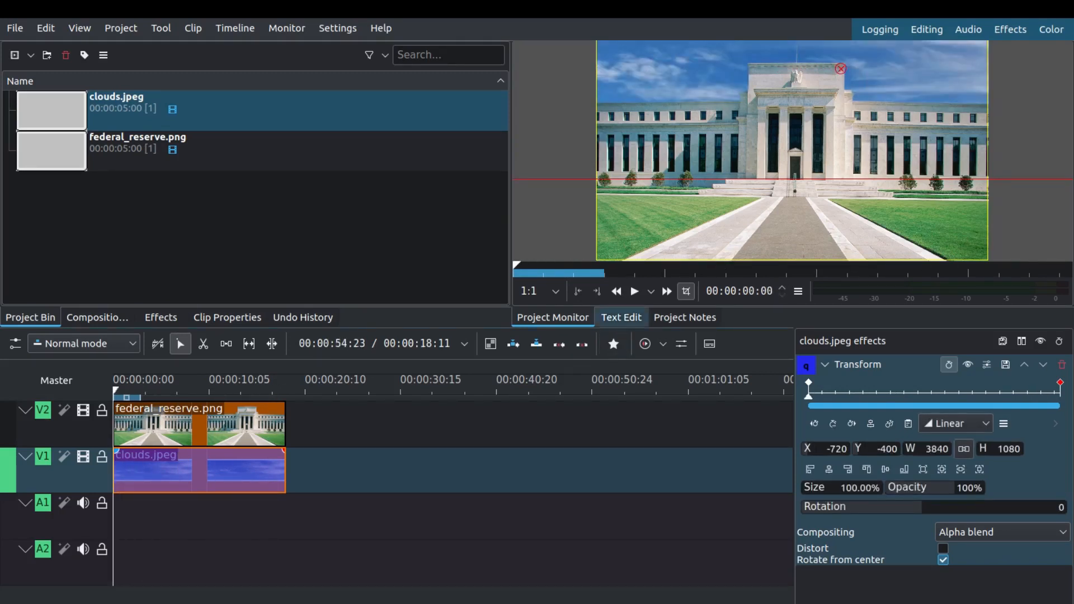
left_click(635, 291)
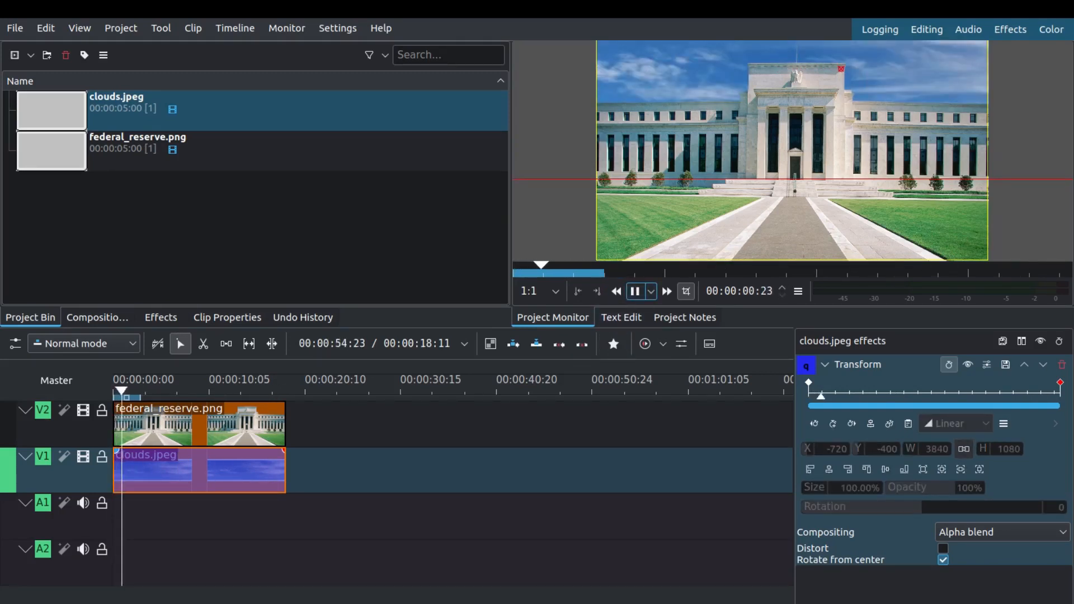